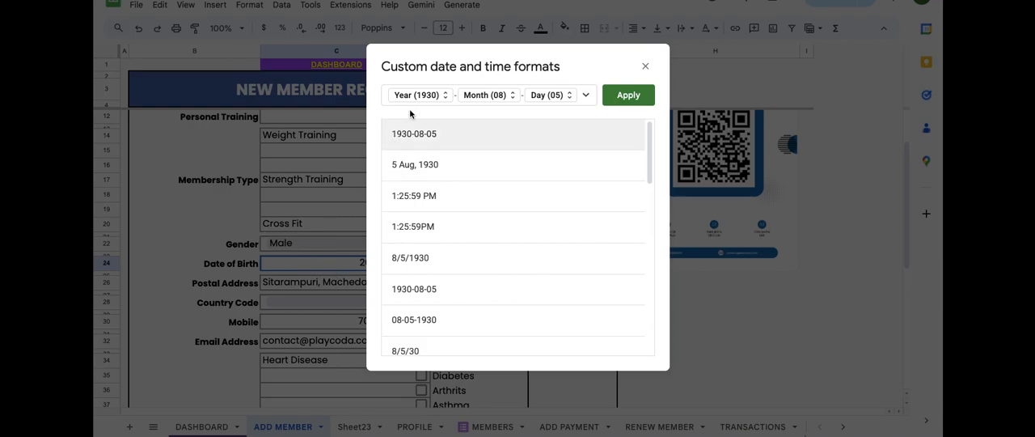
Step: Examine the year, month and day options of the Date of Birth cell's custom date format, and close the dialog without applying changes
click(432, 98)
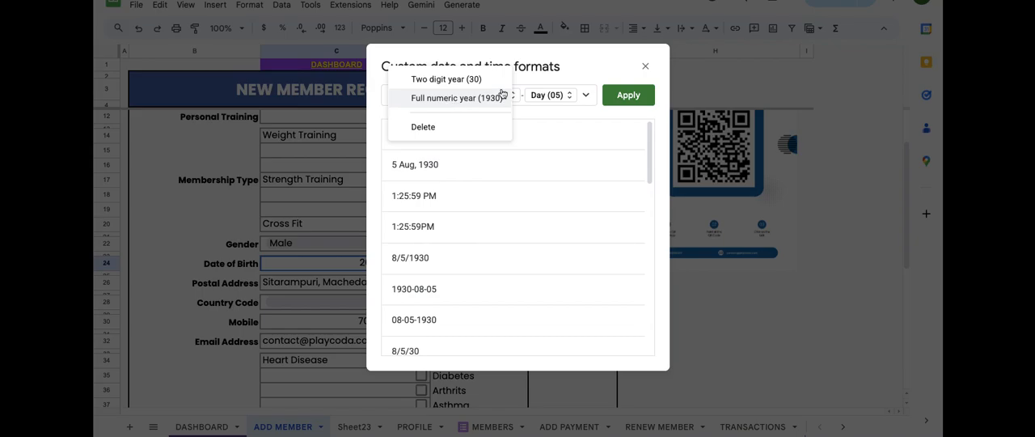
click(590, 66)
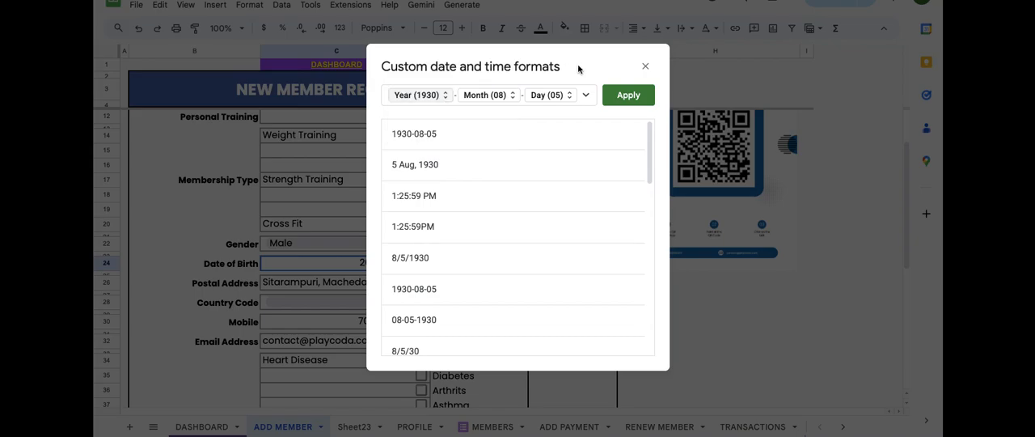
click(495, 97)
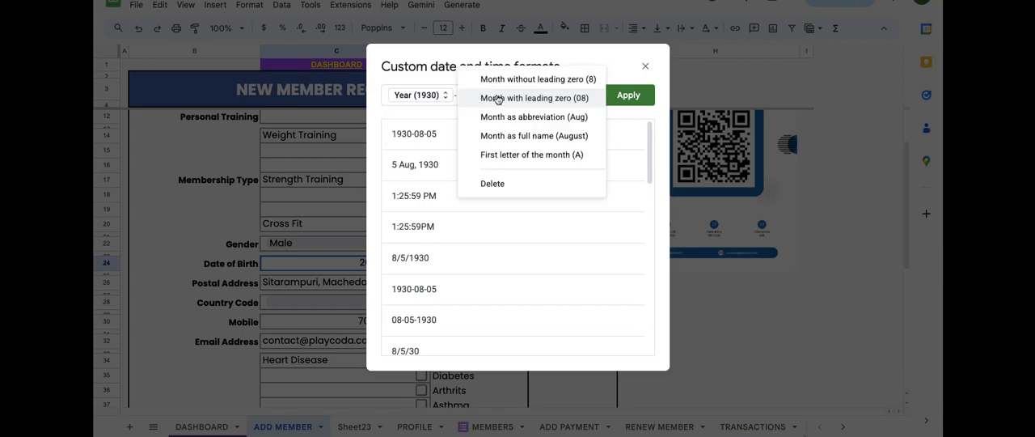
click(619, 57)
click(554, 96)
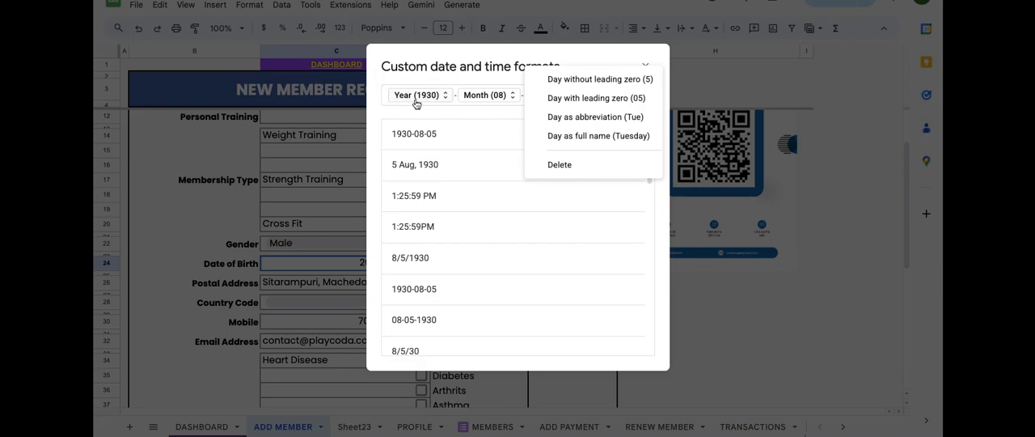
click(440, 66)
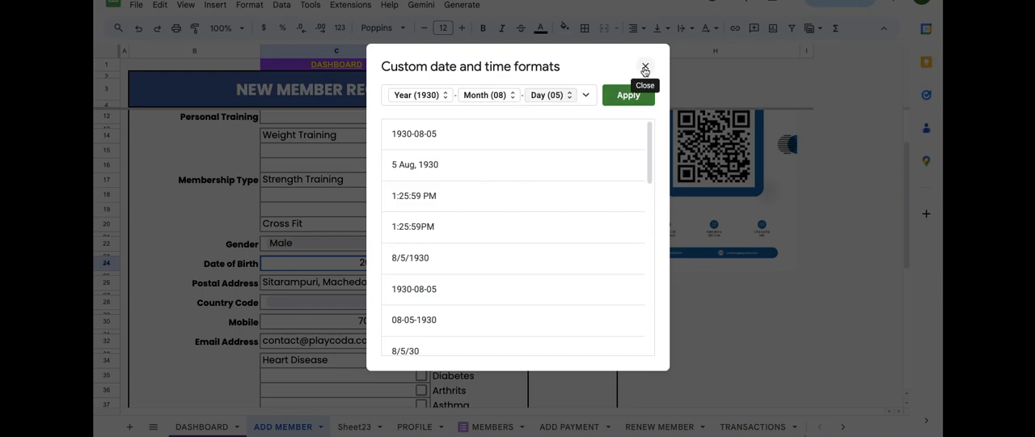
click(494, 97)
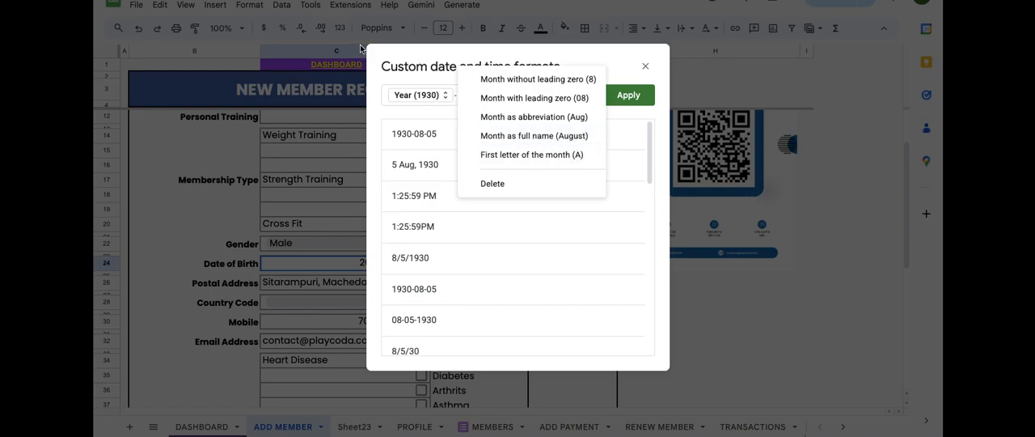
click(420, 62)
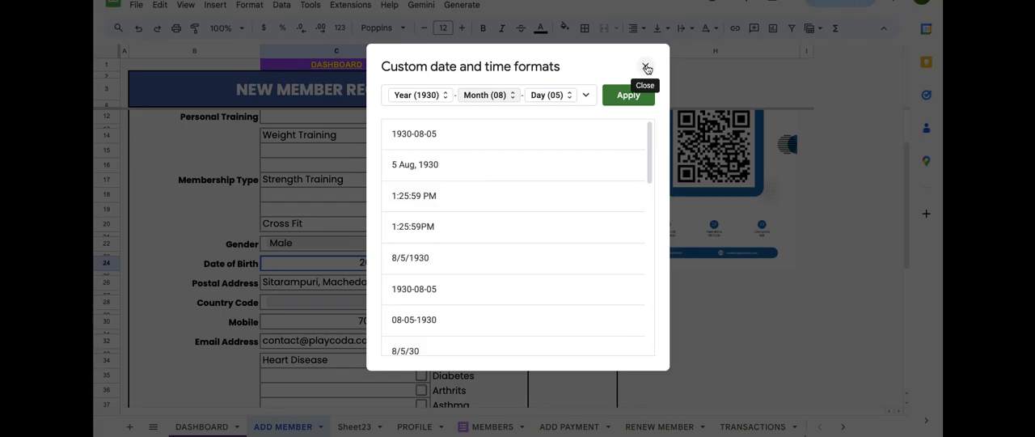
click(646, 68)
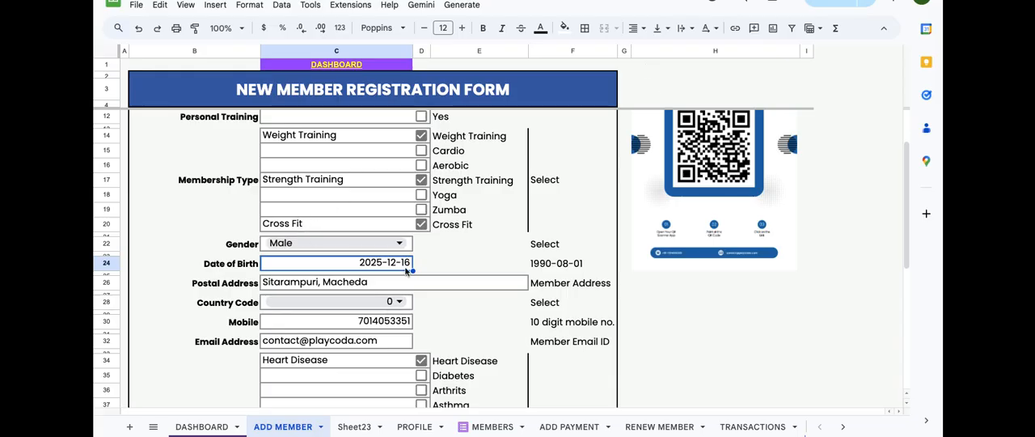
Step: Review the form down to the Medical Condition section and inspect the array formula in its first entry cell, C34
click(468, 263)
scroll(468, 263, down, 1)
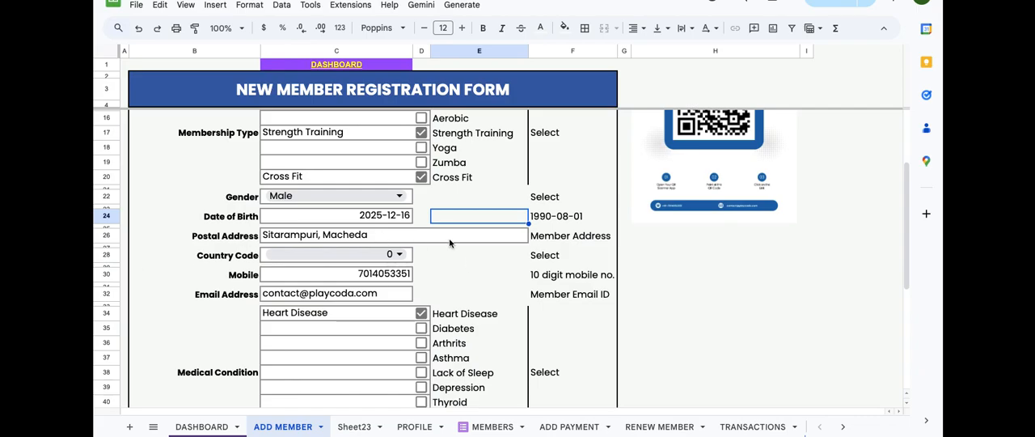
scroll(464, 260, down, 2)
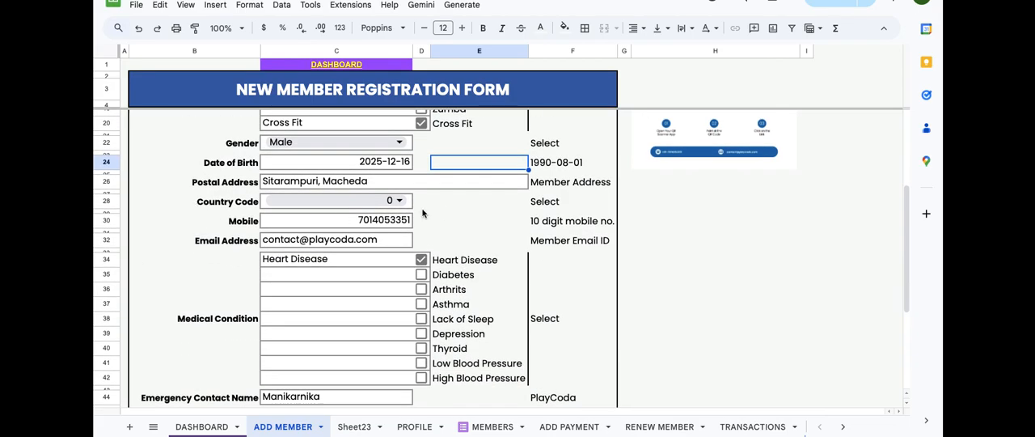
scroll(464, 214, down, 1)
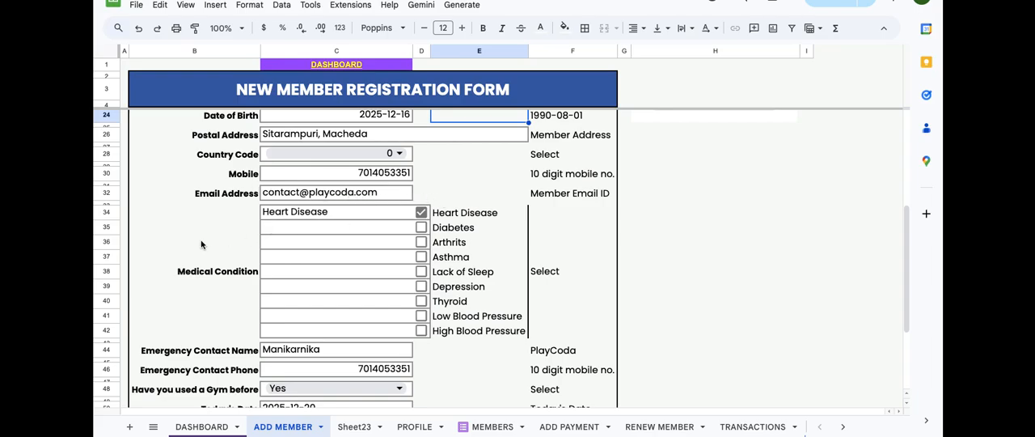
click(255, 294)
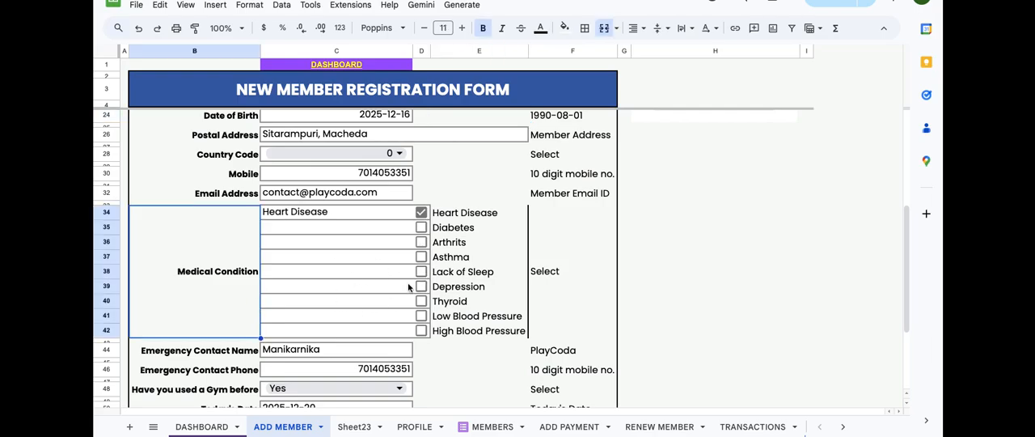
scroll(409, 287, down, 3)
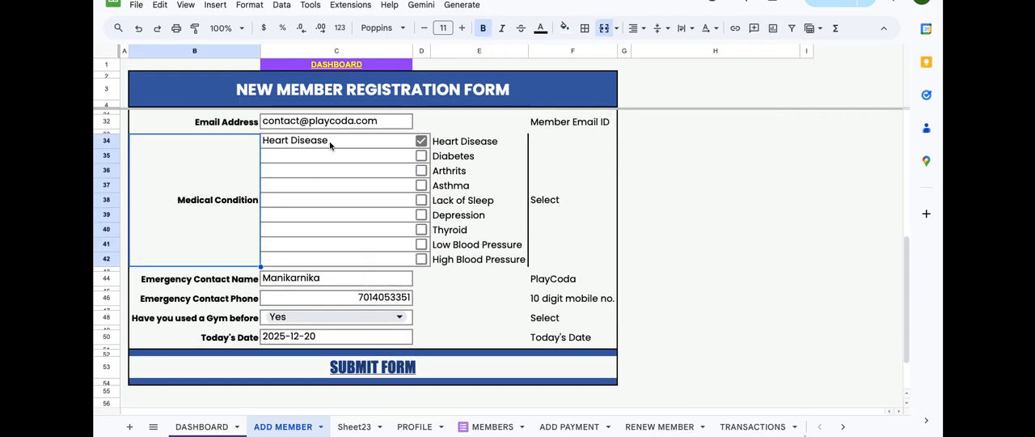
double_click(330, 143)
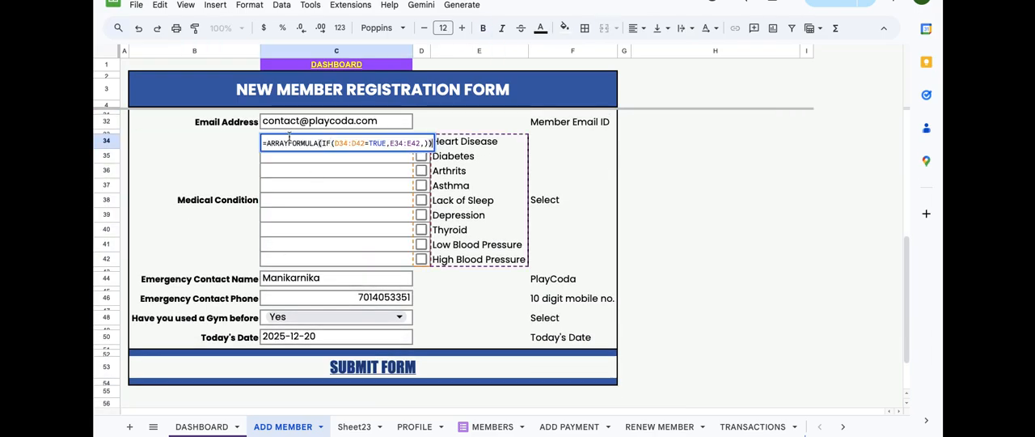
key(Return)
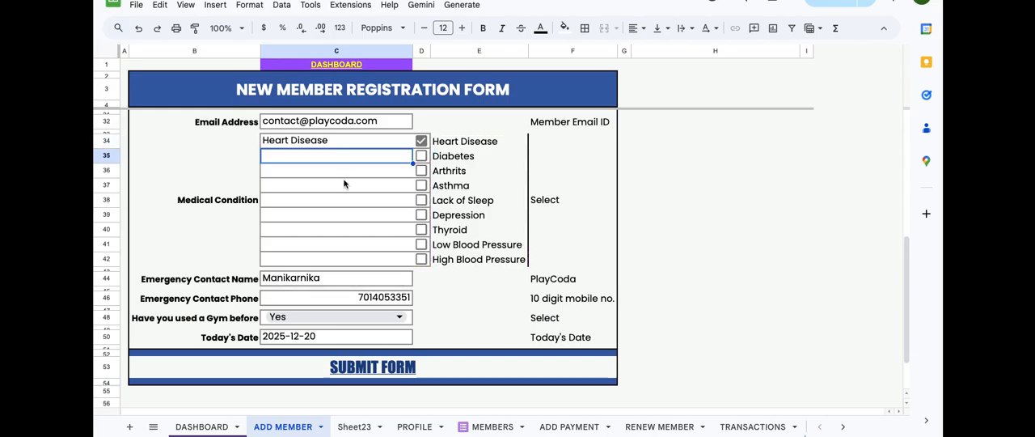
Step: Review the Emergency Contact Name and Today's Date entries of the registration form
click(351, 279)
scroll(268, 291, down, 1)
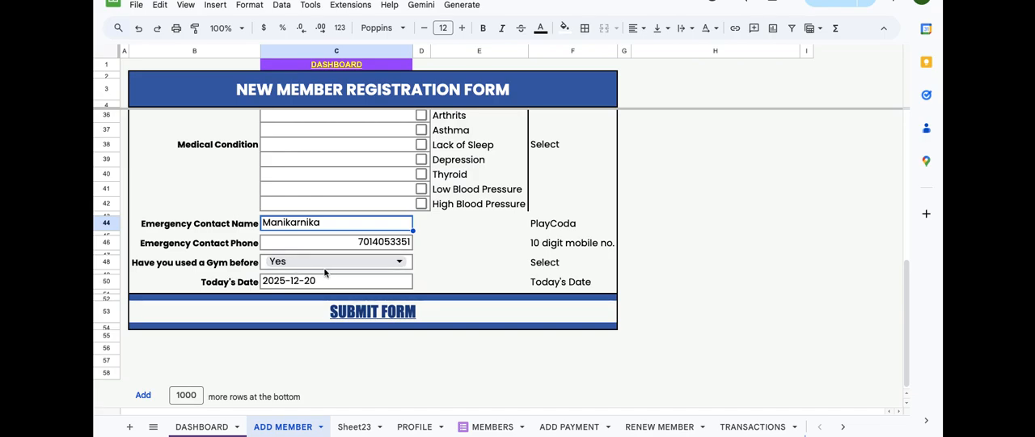
click(375, 285)
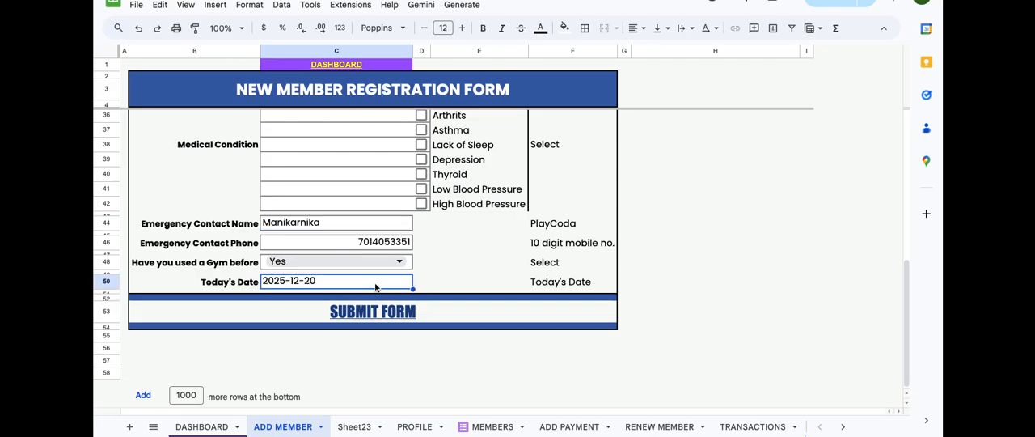
scroll(455, 228, up, 1)
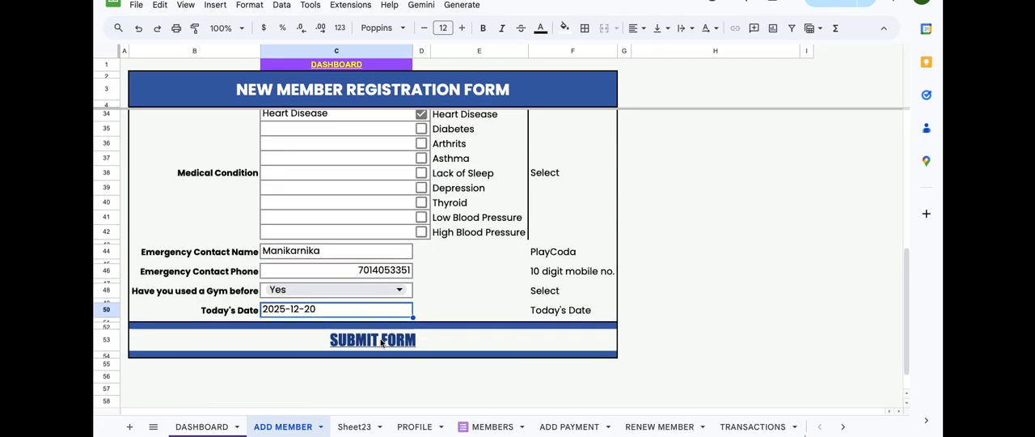
Step: Inspect the HYPERLINK formula behind SUBMIT FORM from its URL to its link label, and leave it unedited
mouse_move(381, 343)
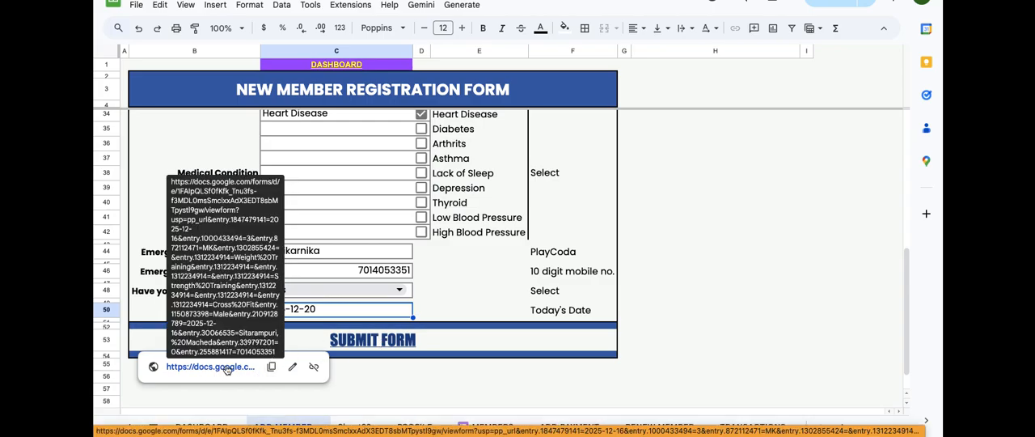
double_click(318, 341)
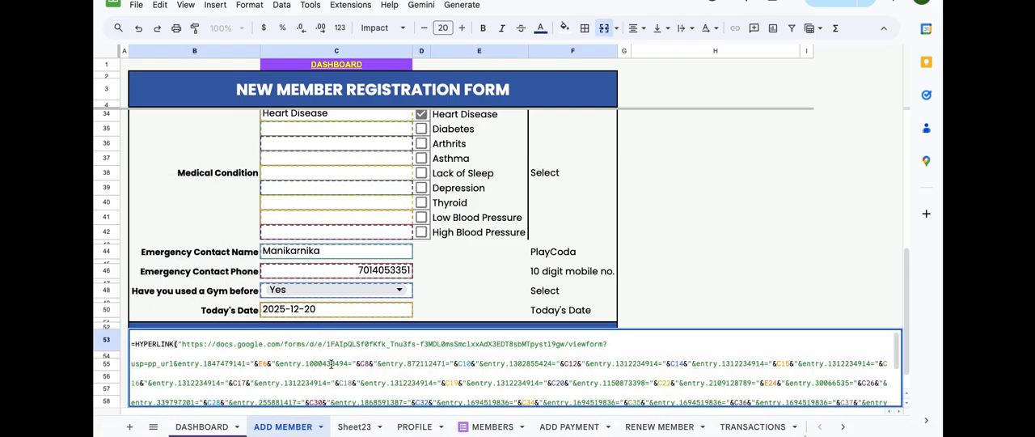
scroll(364, 299, down, 1)
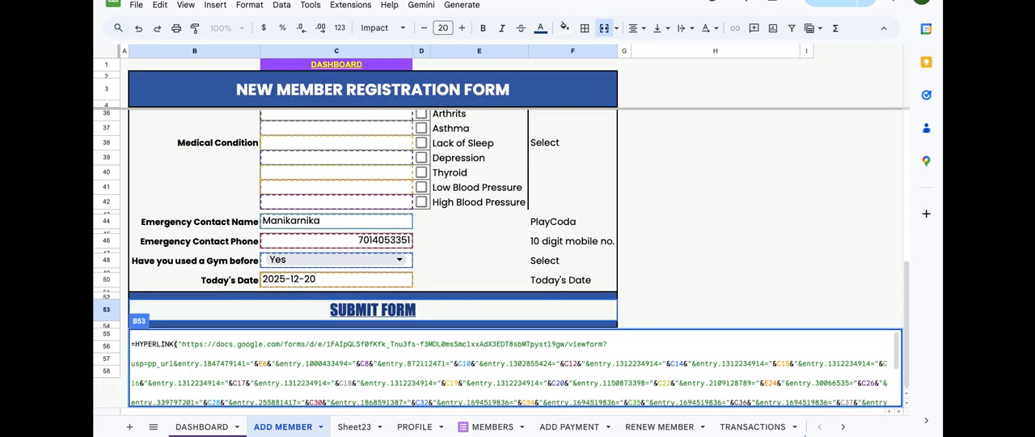
key(Return)
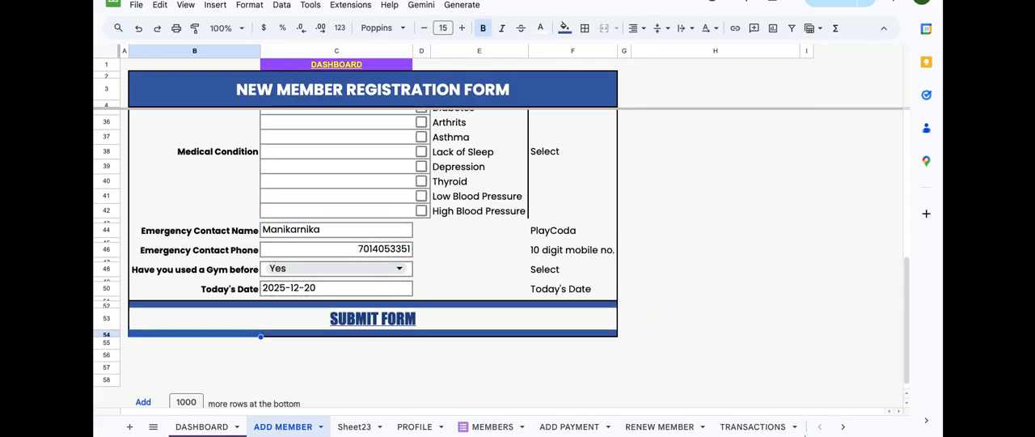
click(320, 308)
double_click(319, 308)
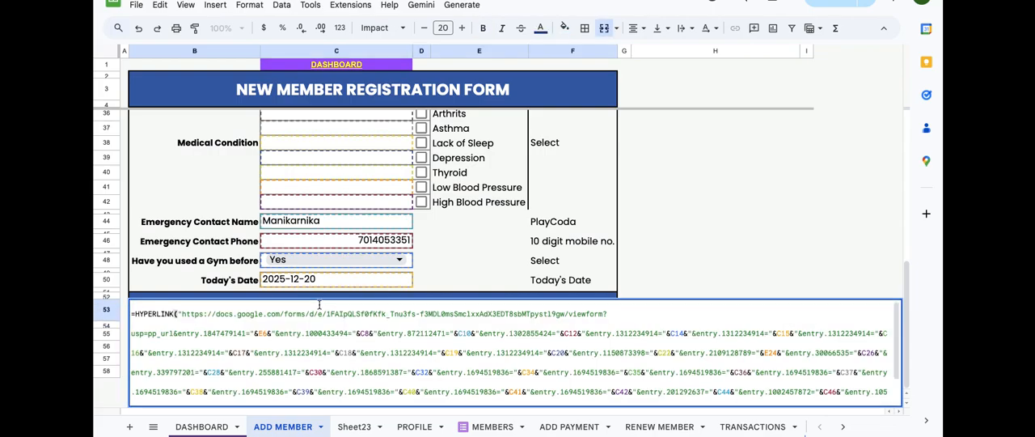
click(177, 314)
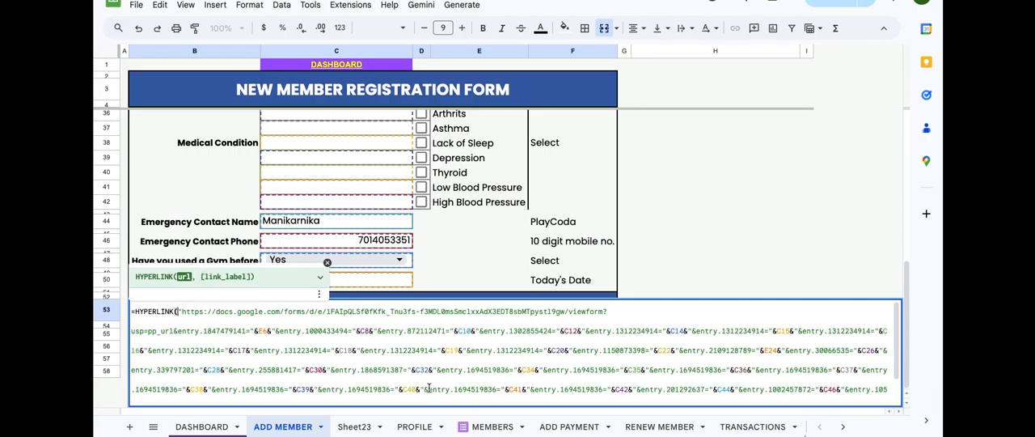
scroll(429, 385, down, 2)
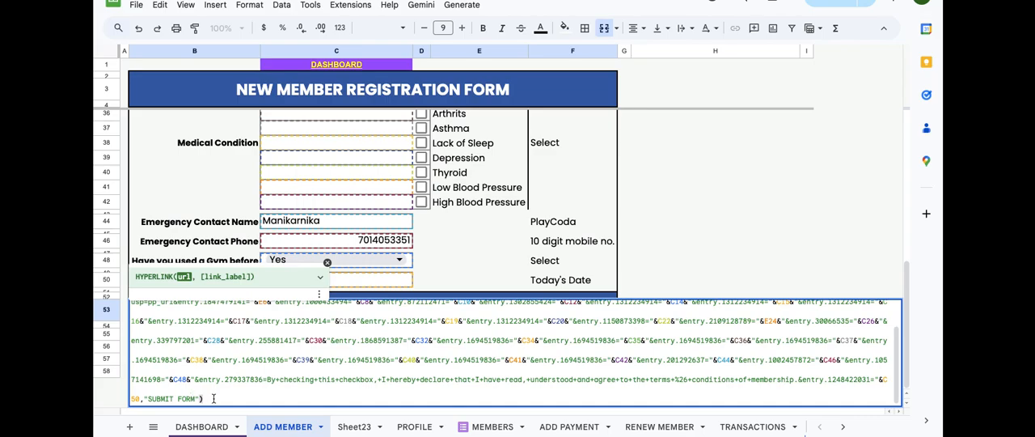
scroll(317, 342, up, 2)
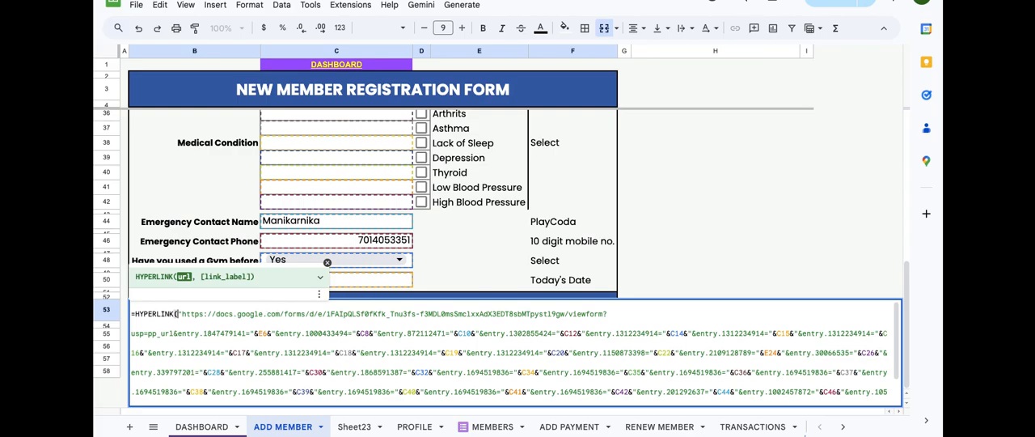
key(Escape)
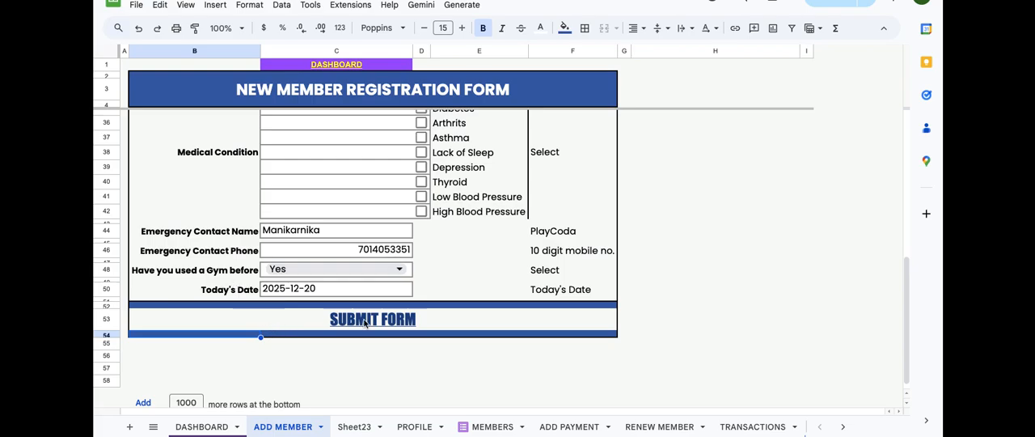
Step: Open the prefilled Google Form from the SUBMIT FORM link and continue with the current draft
mouse_move(297, 330)
mouse_move(247, 326)
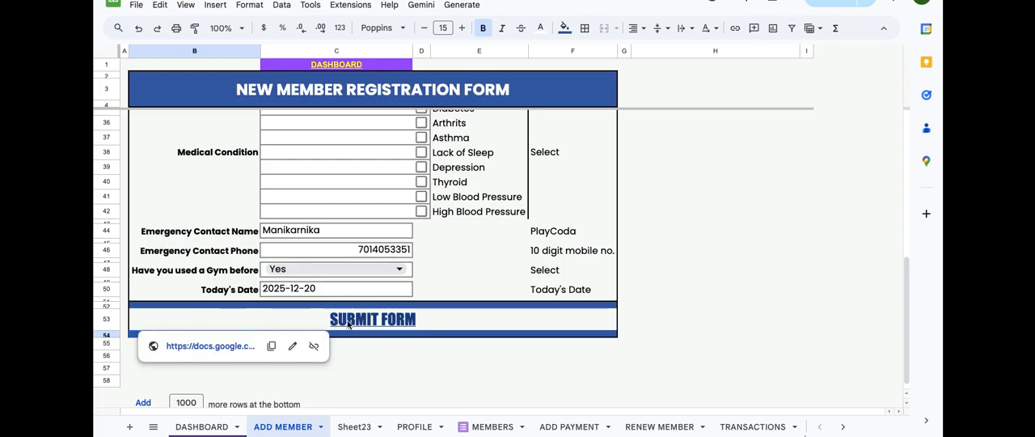
click(221, 348)
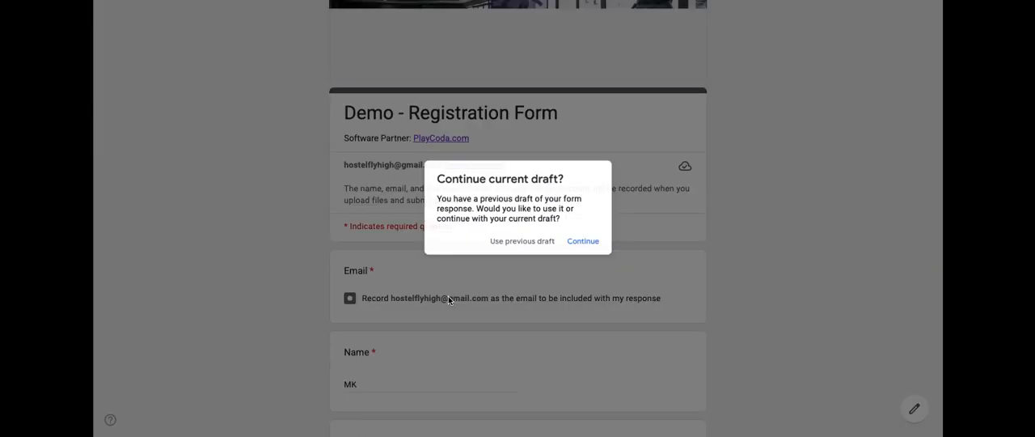
click(589, 248)
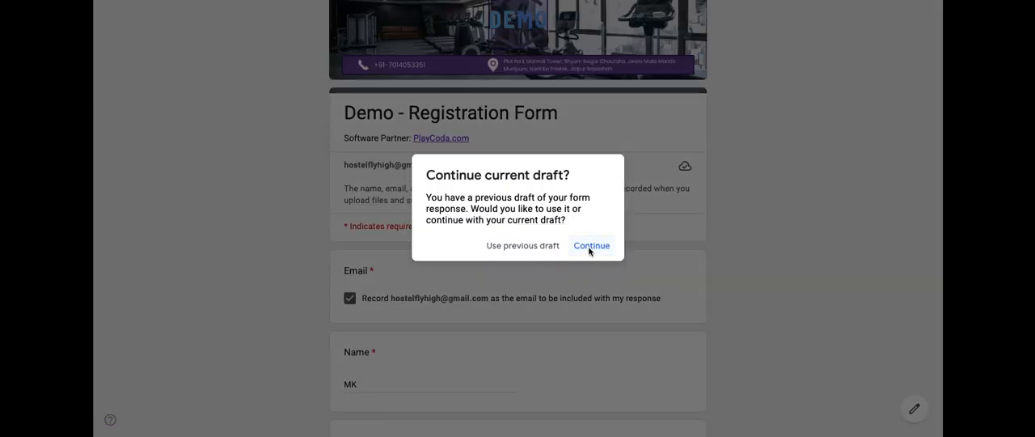
Step: Agree to record the account's email address with the form response
scroll(588, 252, down, 3)
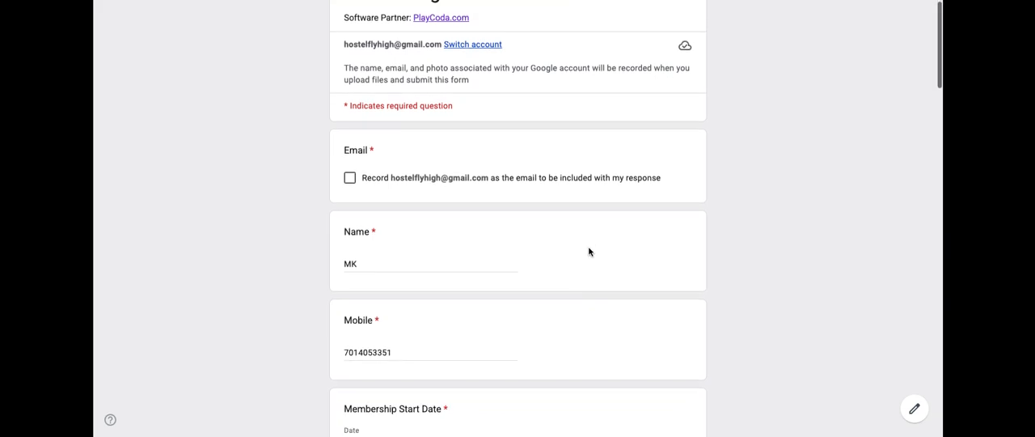
click(349, 173)
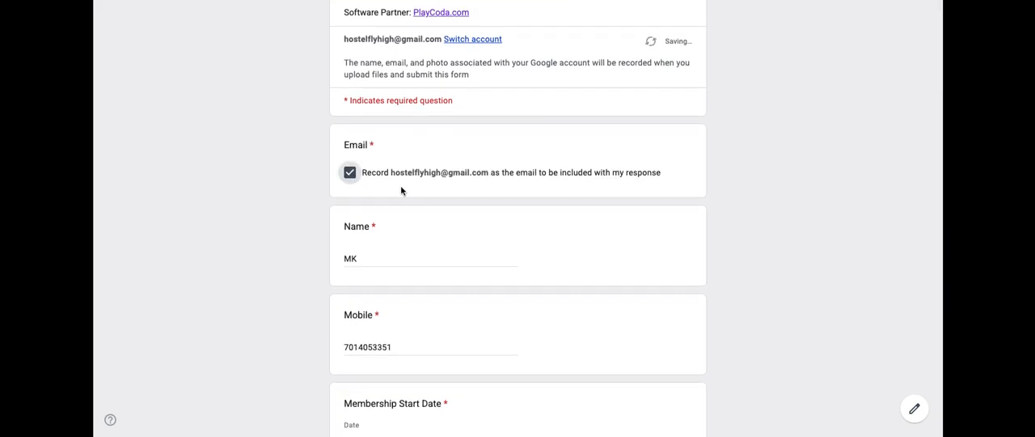
Step: Review the prefilled form entries from Name and Membership Start Date down to Medical Condition
scroll(441, 194, down, 2)
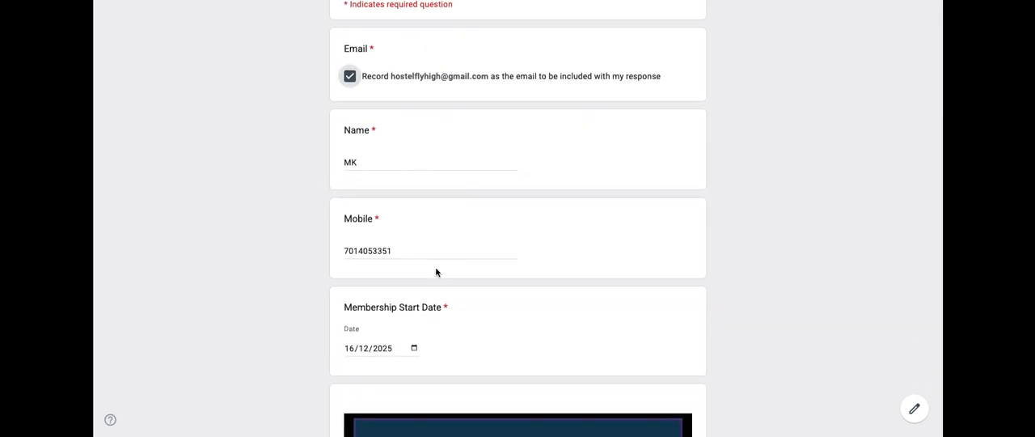
scroll(436, 270, down, 2)
scroll(436, 269, up, 1)
scroll(436, 269, down, 20)
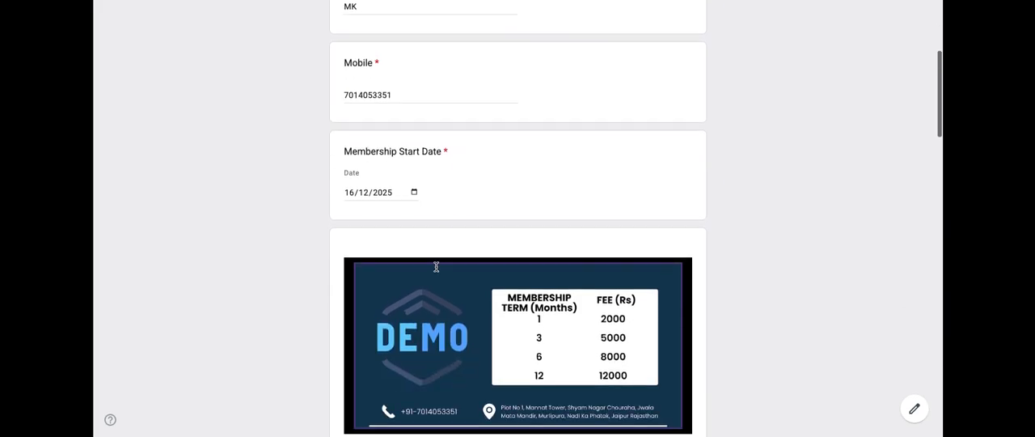
scroll(436, 270, down, 13)
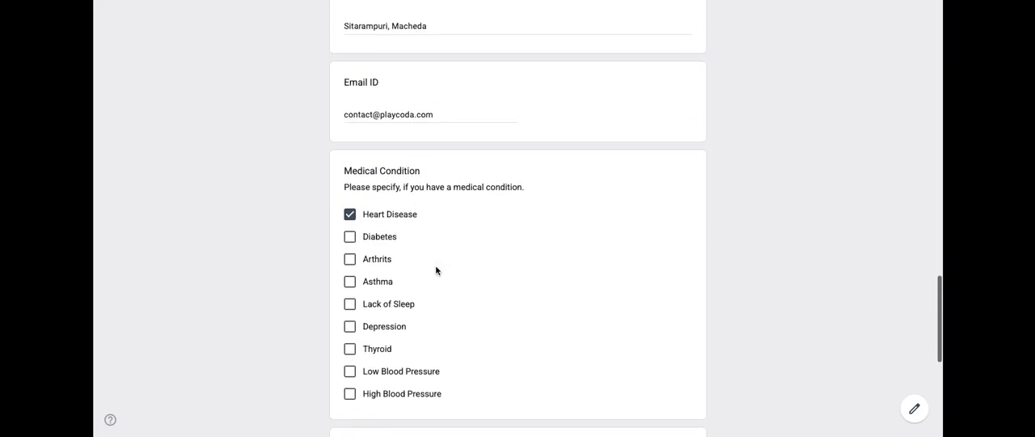
scroll(437, 271, up, 20)
scroll(437, 270, up, 15)
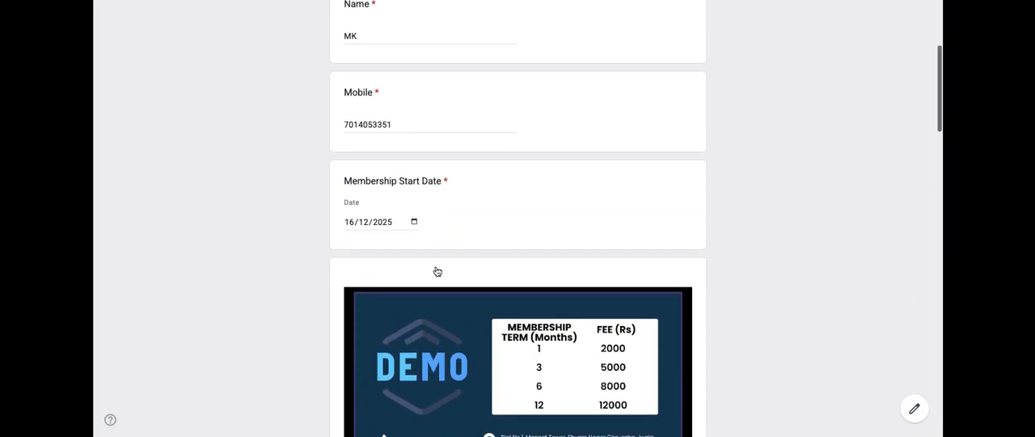
scroll(421, 321, down, 4)
Step: Replace the prefilled Name answer with the new member's name
double_click(350, 222)
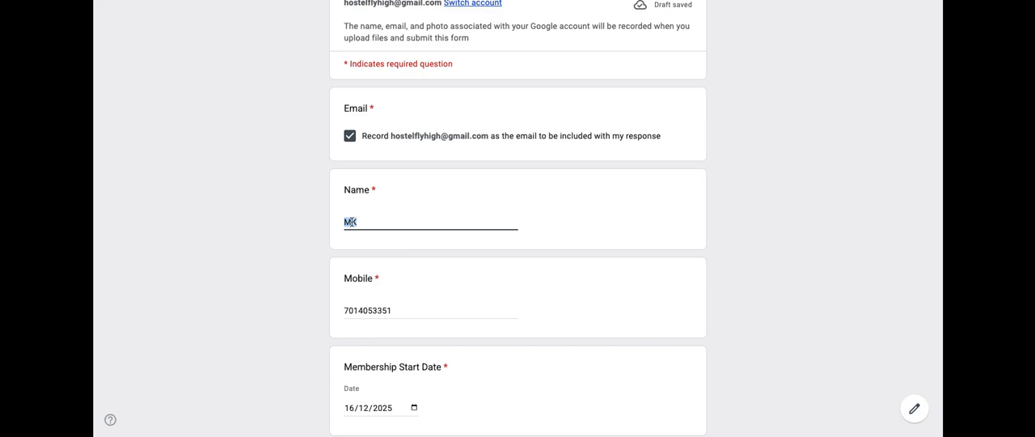
text(Ashoka)
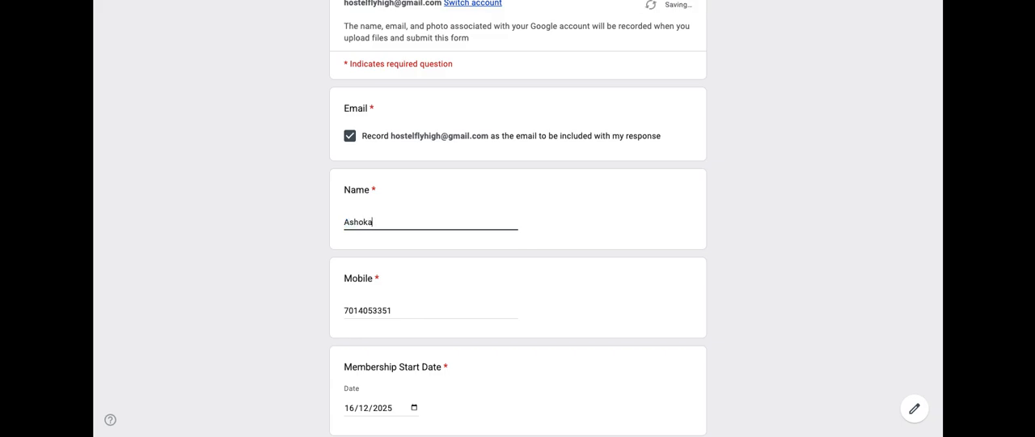
click(287, 259)
Step: Check the remaining prefilled answers and clear Heart Disease under Medical Condition
scroll(286, 259, down, 3)
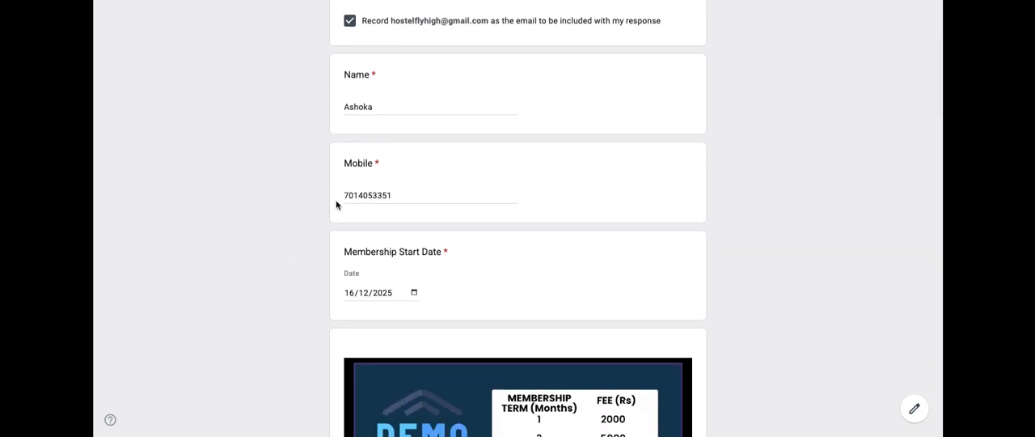
scroll(462, 190, down, 1)
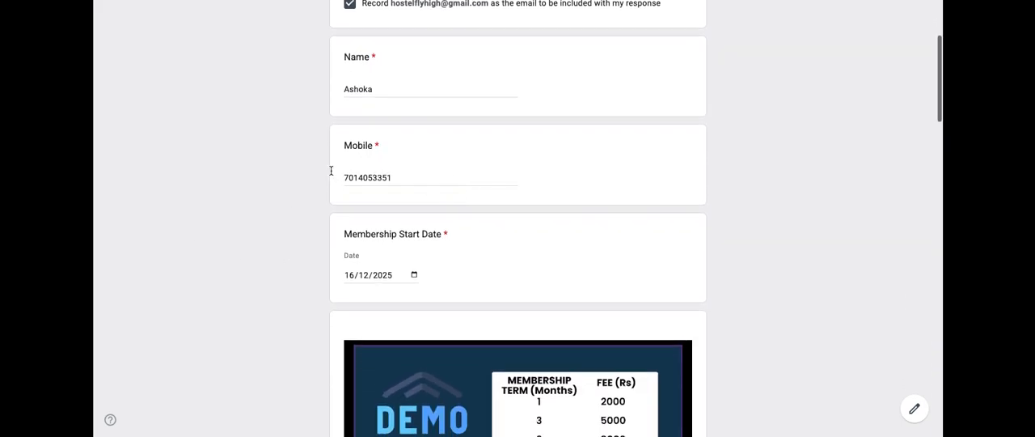
scroll(440, 172, down, 14)
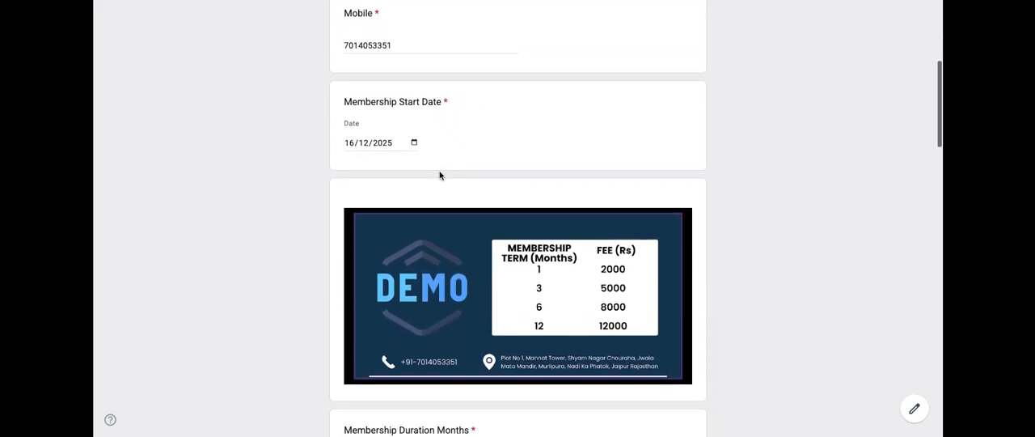
scroll(440, 175, down, 9)
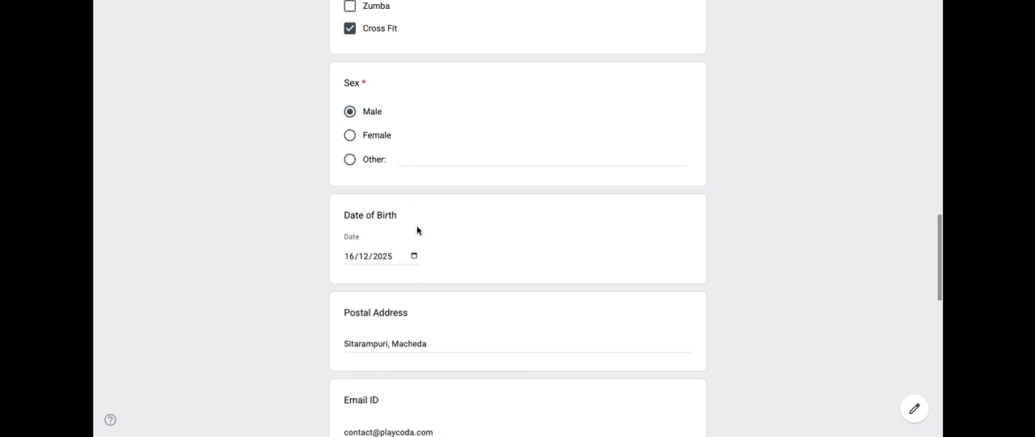
scroll(513, 289, down, 10)
scroll(513, 291, up, 9)
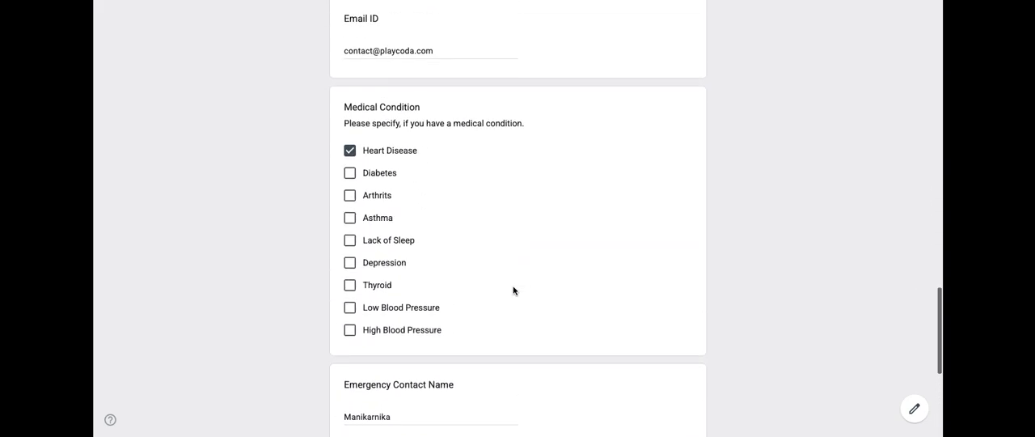
scroll(513, 290, down, 8)
scroll(513, 289, down, 4)
scroll(513, 290, up, 8)
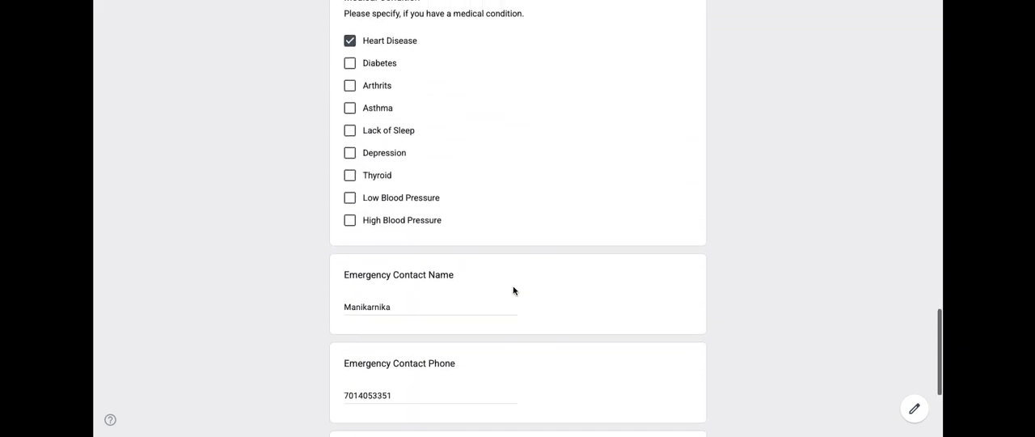
click(349, 138)
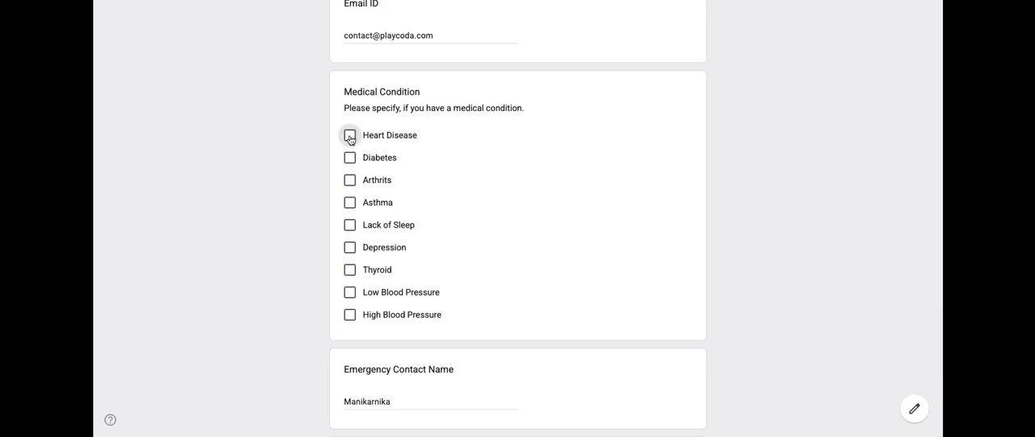
Step: Continue to the Member Declaration and Payment Details page, check its terms agreement and submit the form
scroll(493, 212, down, 4)
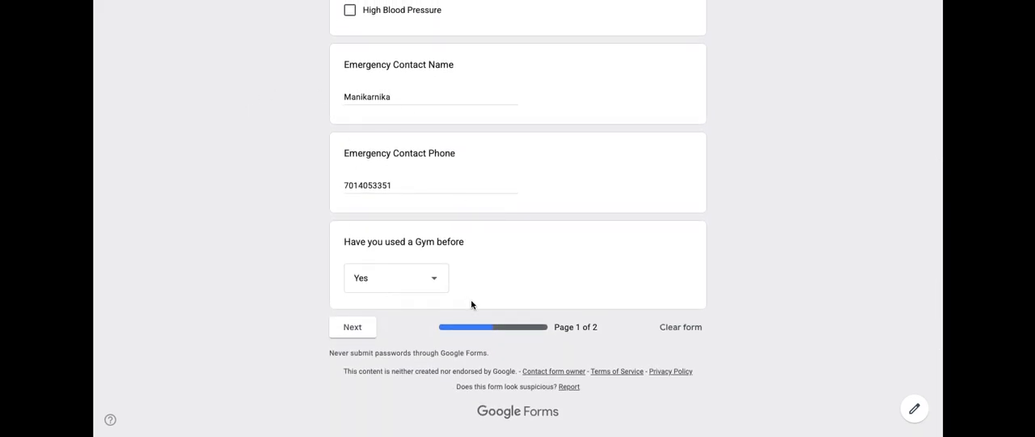
click(354, 332)
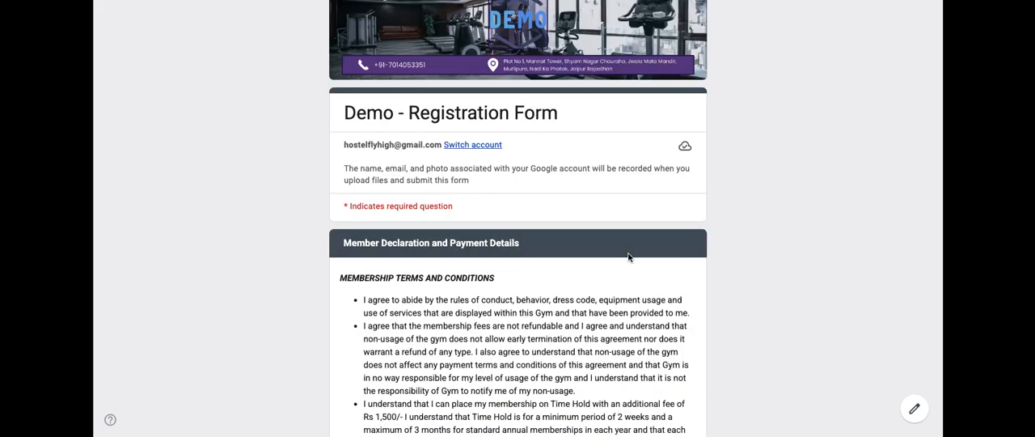
scroll(628, 258, down, 15)
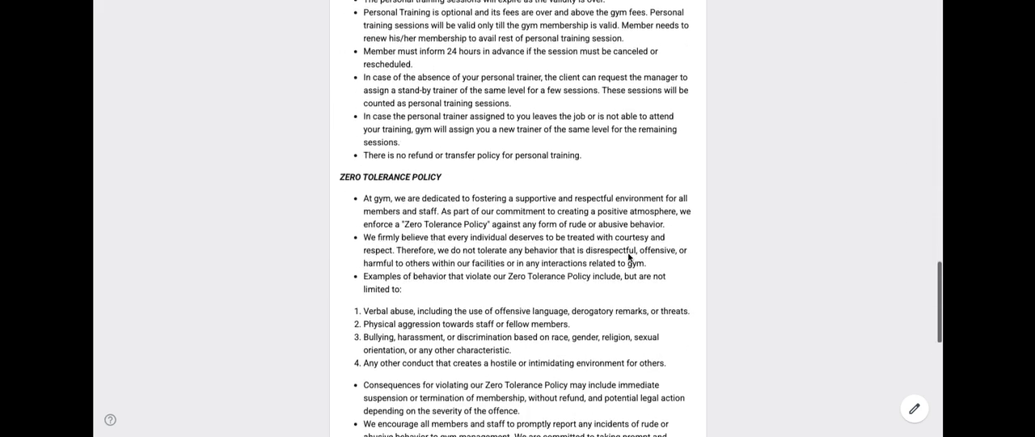
scroll(628, 257, down, 10)
scroll(629, 259, up, 3)
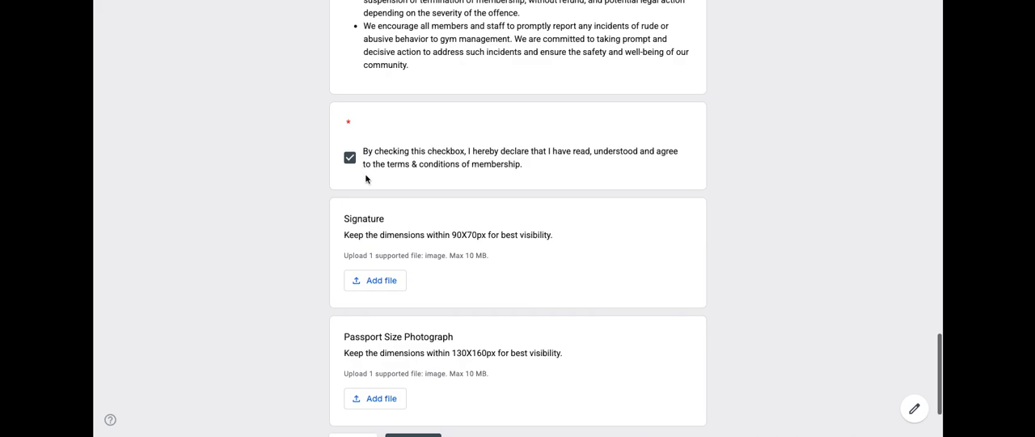
scroll(636, 254, down, 2)
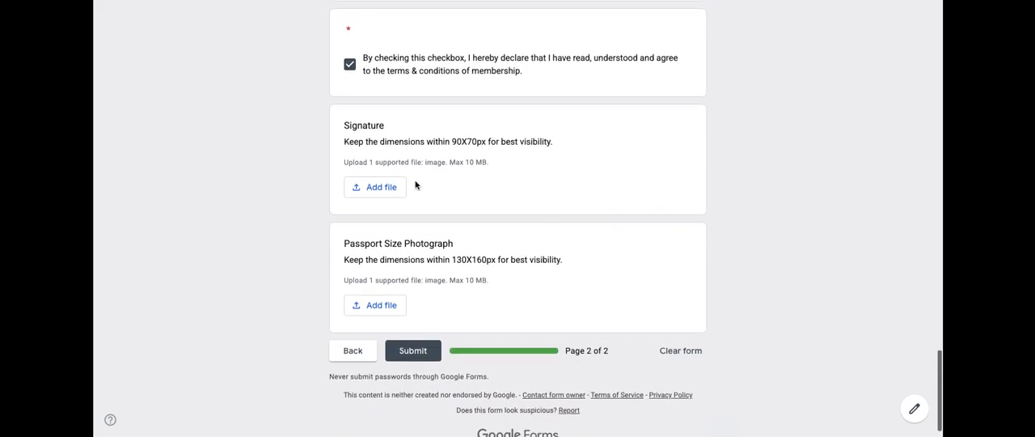
click(416, 358)
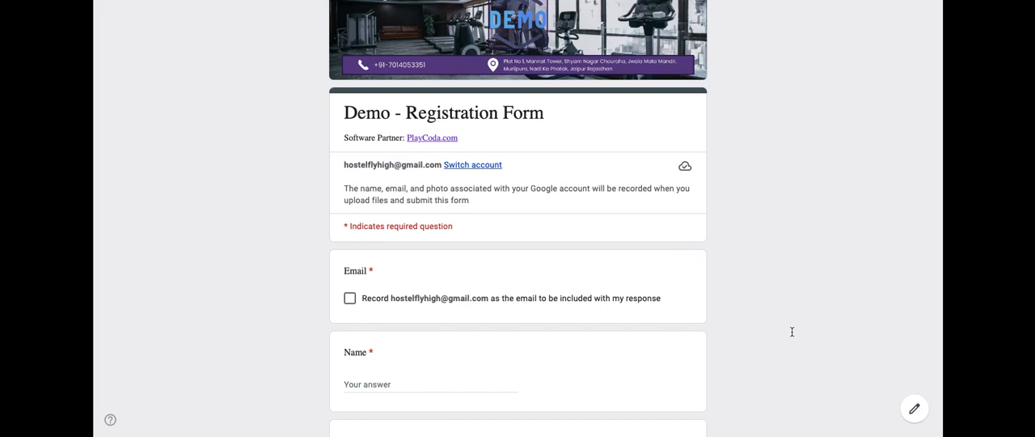
Step: Open the responses in the form editor and inspect the existing spreadsheets offered as response destination, without selecting one
click(915, 410)
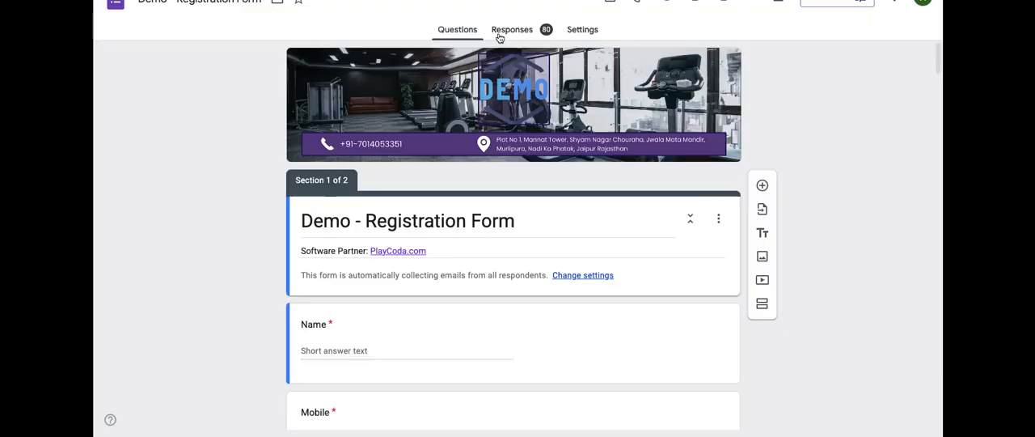
click(522, 30)
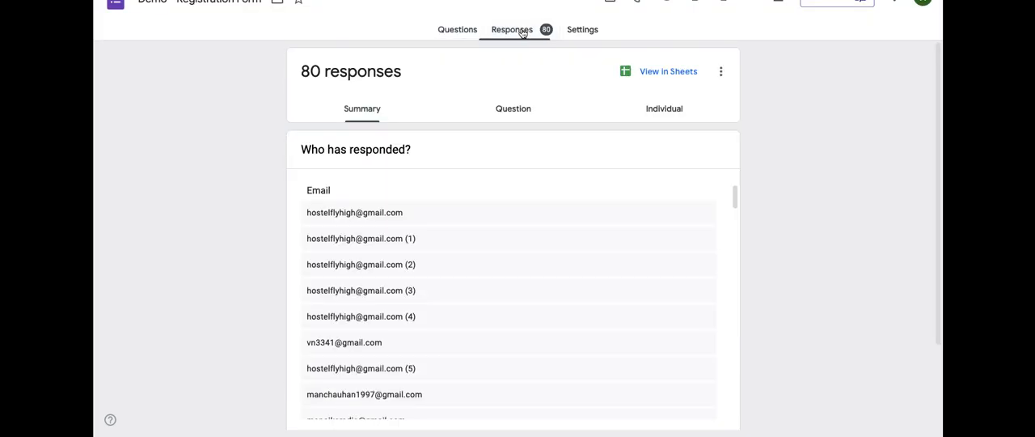
click(722, 72)
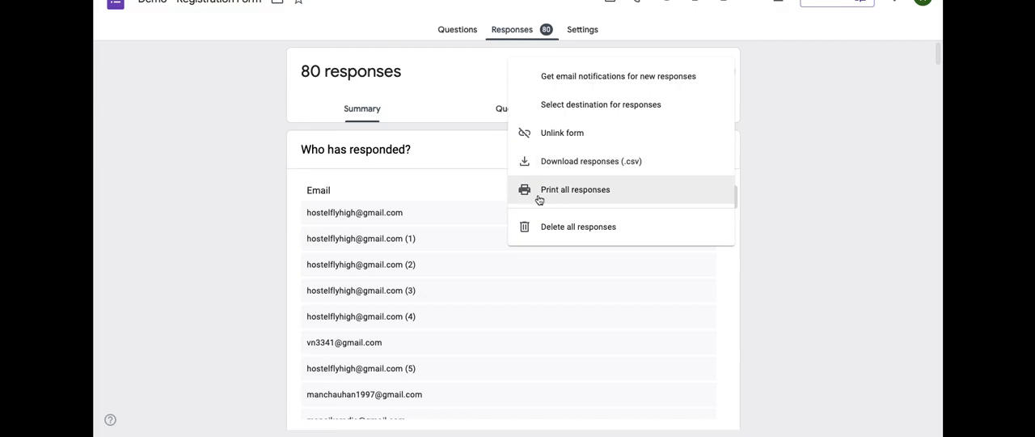
click(589, 106)
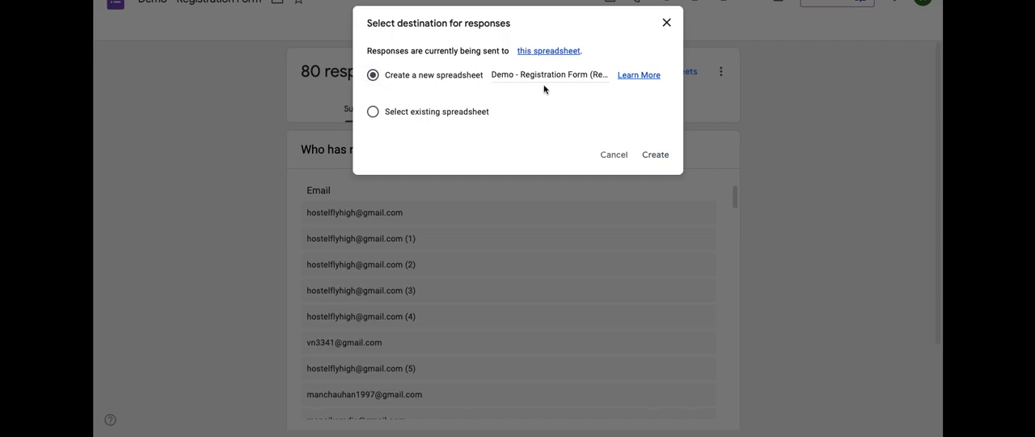
click(374, 117)
click(653, 154)
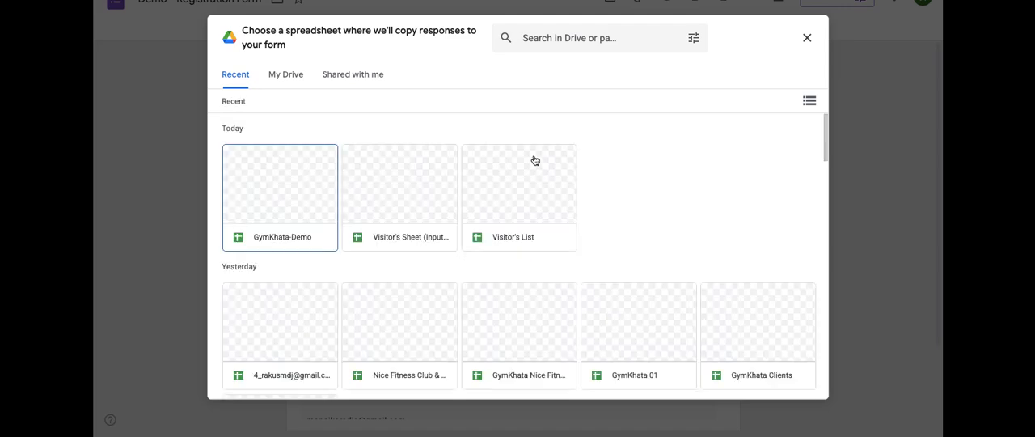
click(806, 38)
click(665, 24)
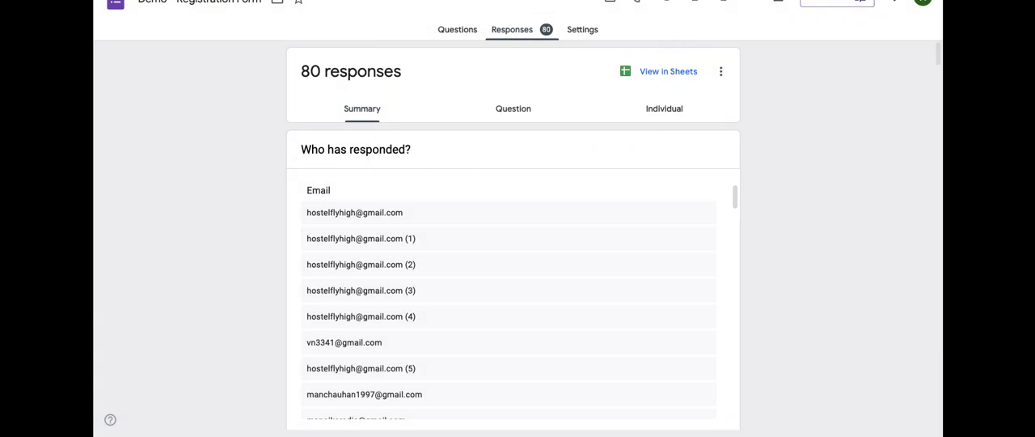
Step: Switch back to the gym spreadsheet and open the MEMBERS sheet
click(518, 1)
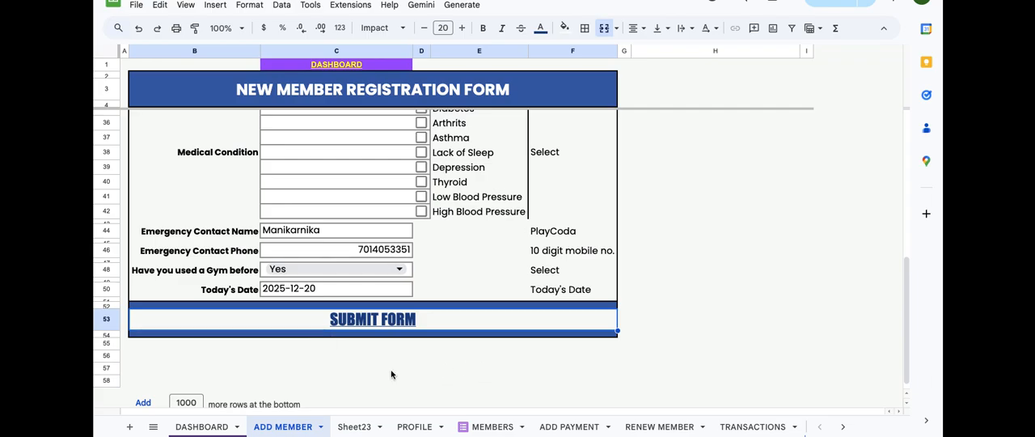
click(436, 371)
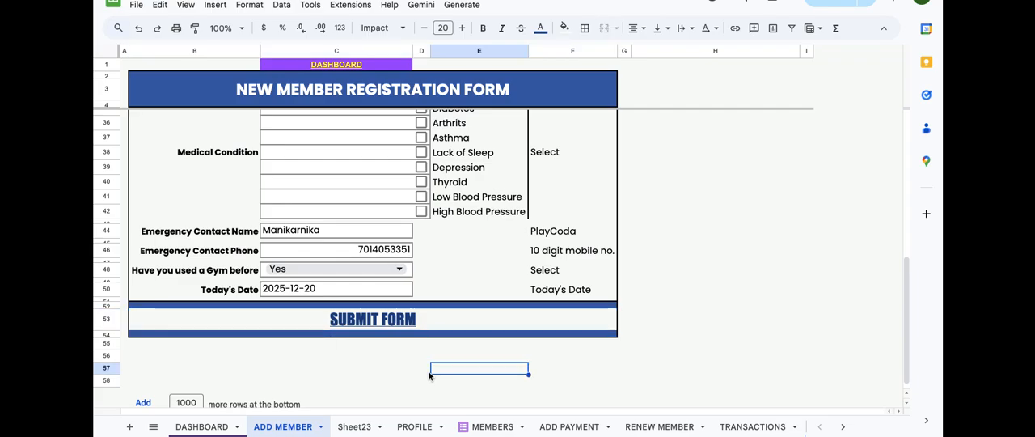
click(478, 428)
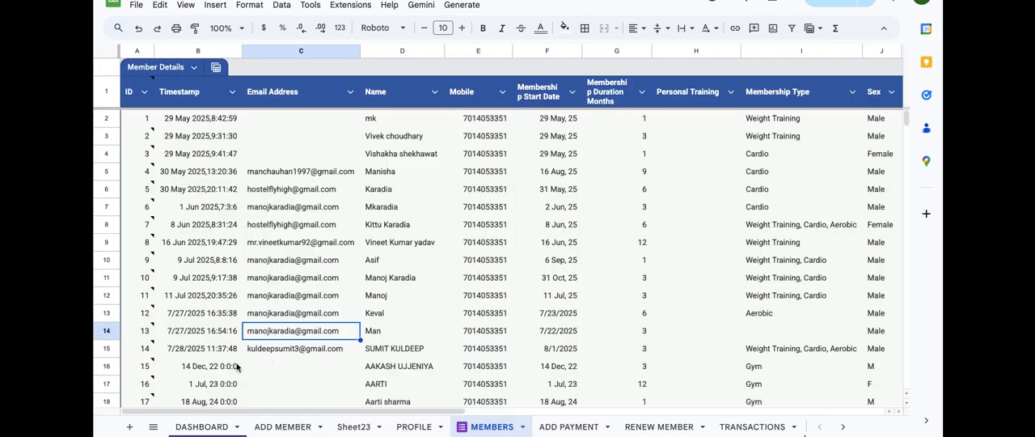
Step: Go down the MEMBERS sheet to the last filled row to find the newly submitted member response
click(208, 365)
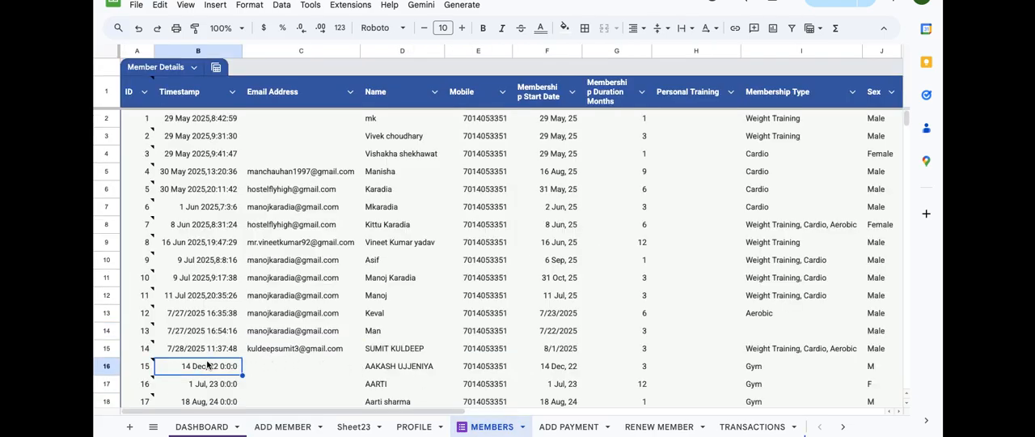
key(Down)
key(Down)
key(Down)
key(Down)
key(Down)
key(Down)
key(Down)
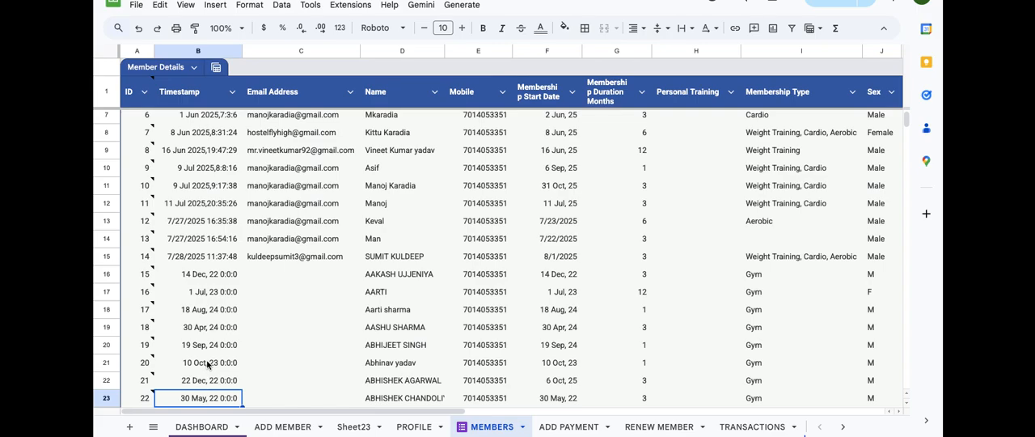
scroll(296, 353, down, 5)
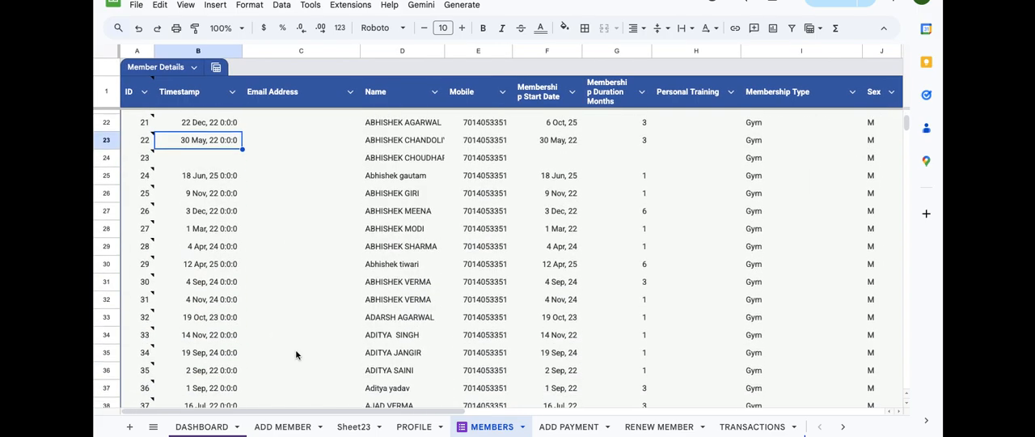
click(195, 318)
key(Down)
key(Down)
key(Down)
key(Down)
key(Down)
key(Down)
key(Down)
key(Down)
key(Down)
key(Down)
key(Down)
key(Down)
key(Down)
key(Down)
key(Down)
key(Down)
key(Down)
key(Down)
key(Down)
key(Down)
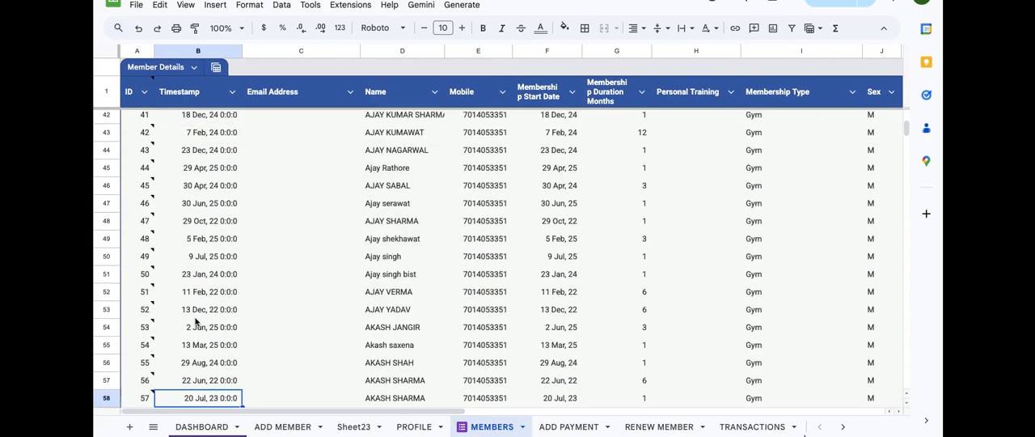
key(Down)
key(Down)
key(Down)
key(Down)
key(Down)
key(Down)
key(Down)
key(Down)
key(Down)
key(Down)
key(Down)
key(Down)
key(Down)
key(Down)
key(Down)
key(Down)
key(Down)
key(Down)
key(Down)
key(Down)
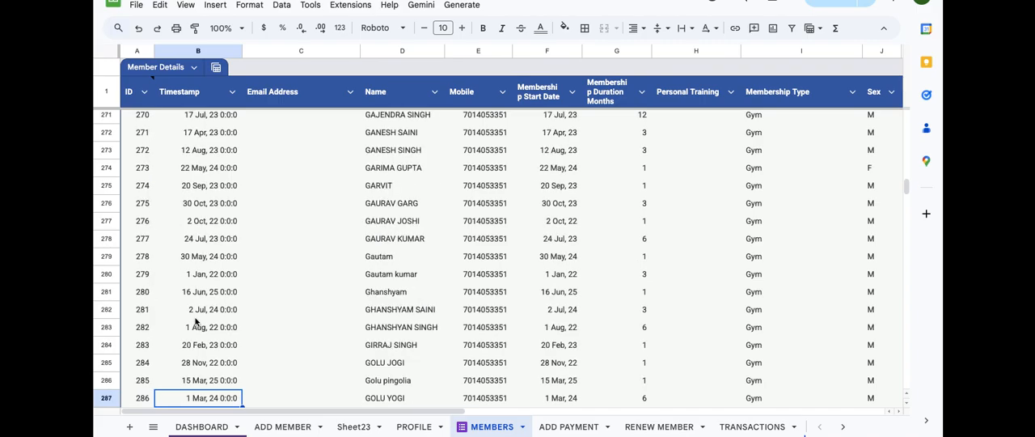
key(Right)
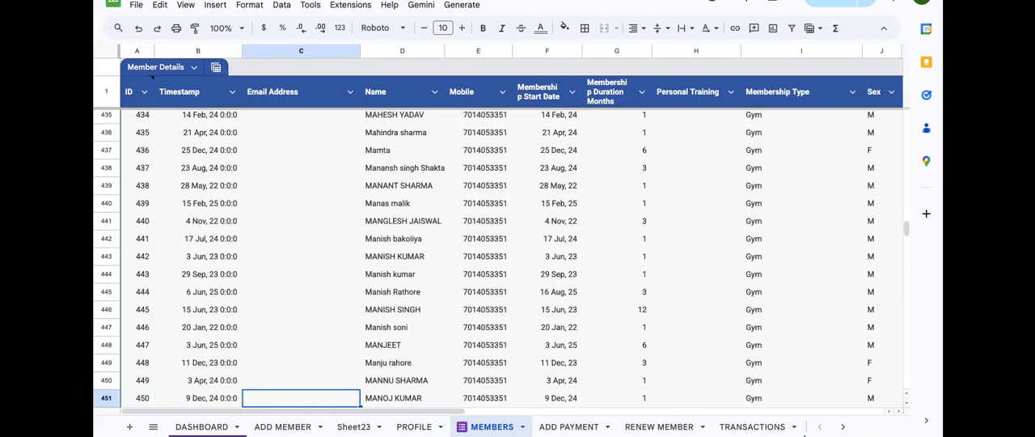
key(Right)
key(Right)
key(Left)
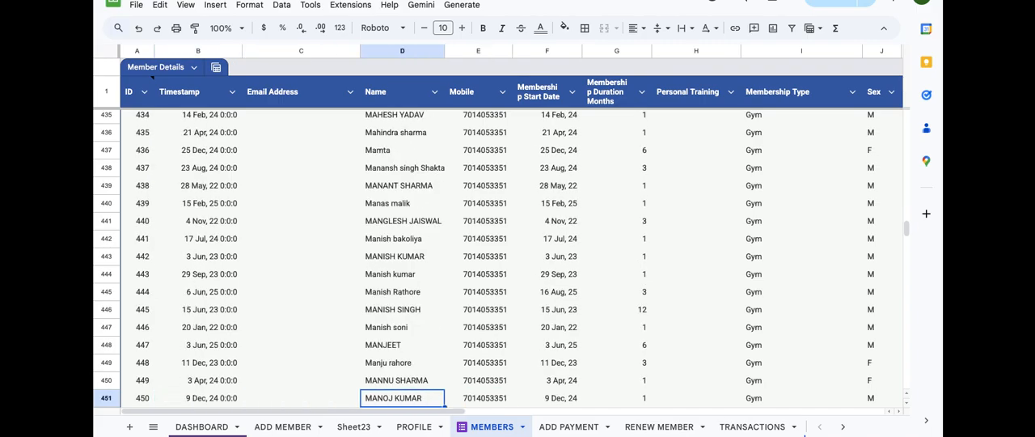
key(ctrl+Down)
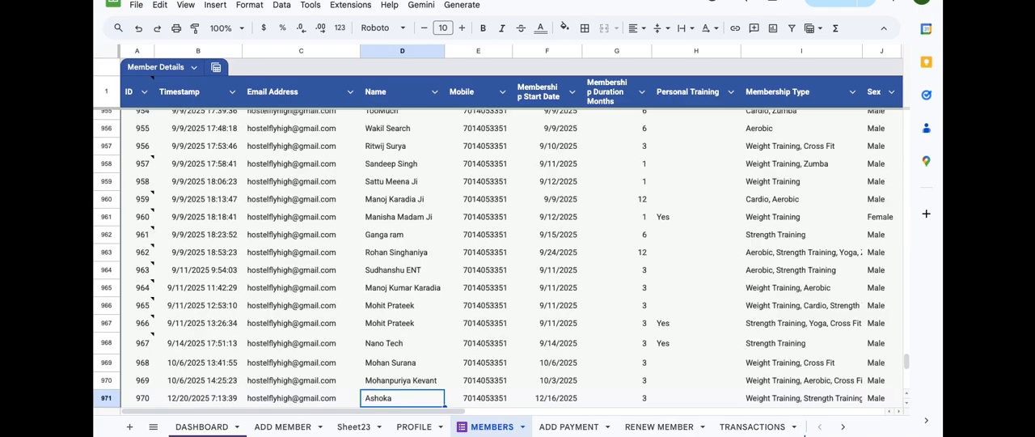
scroll(349, 330, down, 3)
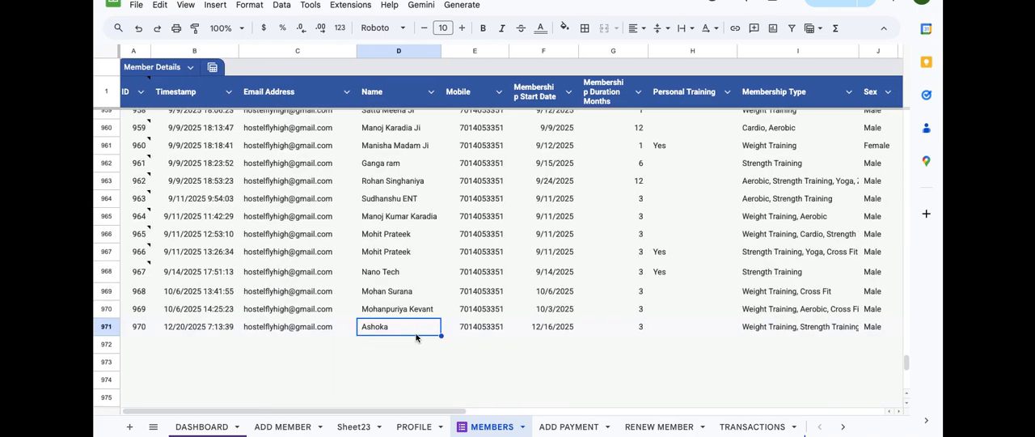
Step: Review the newest member row from the Mobile column through Emergency Contact Phone
key(Right)
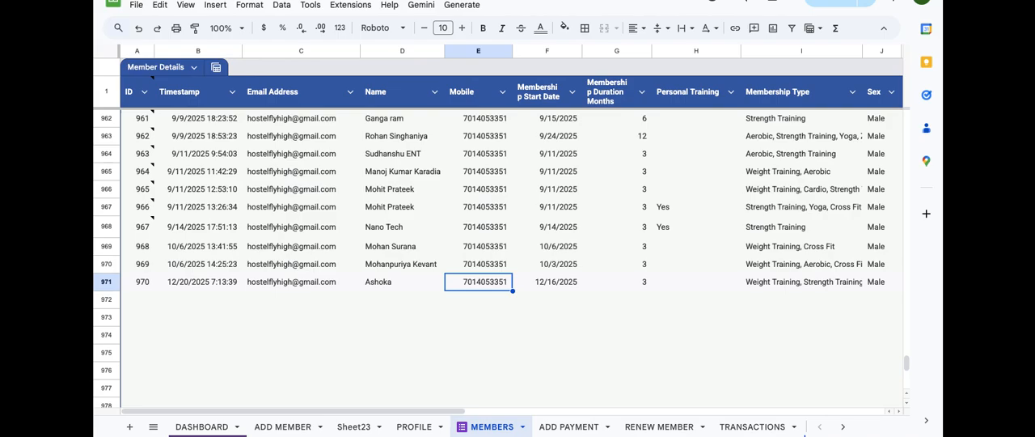
key(Right)
key(Right)
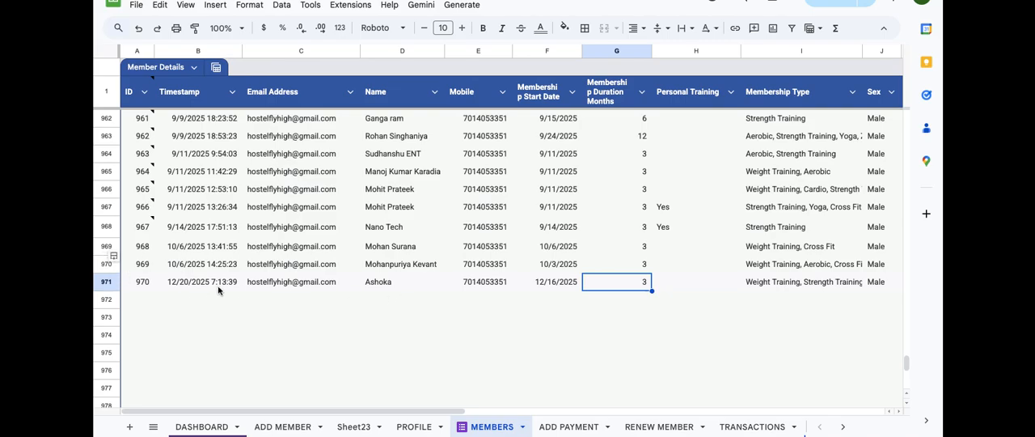
key(Right)
key(Right)
key(Right)
key(Right)
key(Right)
key(Right)
key(Right)
Step: Check the newest member row's remaining columns up to MEMBERSHIP FORM, including Medical Condition, Signature and Passport Size Photograph
key(Right)
key(Right)
key(Right)
key(Right)
key(Right)
key(Right)
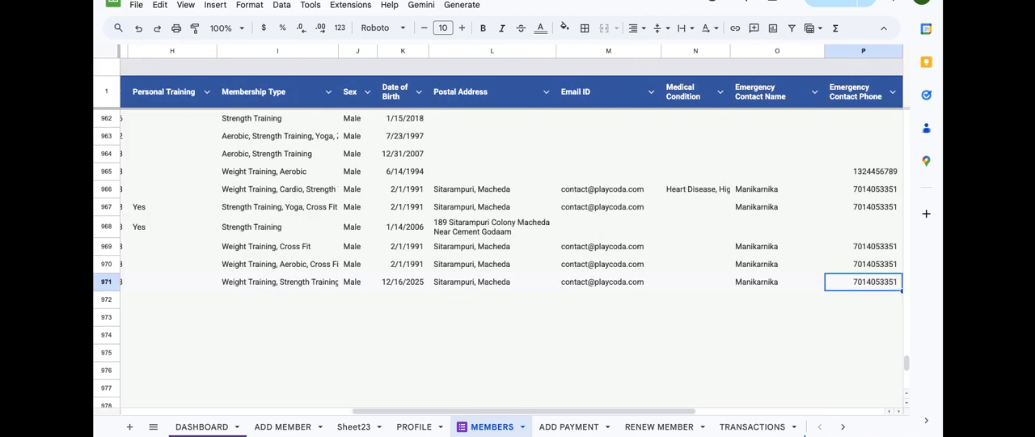
key(Right)
key(Left)
key(Left)
key(Left)
key(Left)
key(Left)
key(Left)
key(Left)
key(Left)
key(Left)
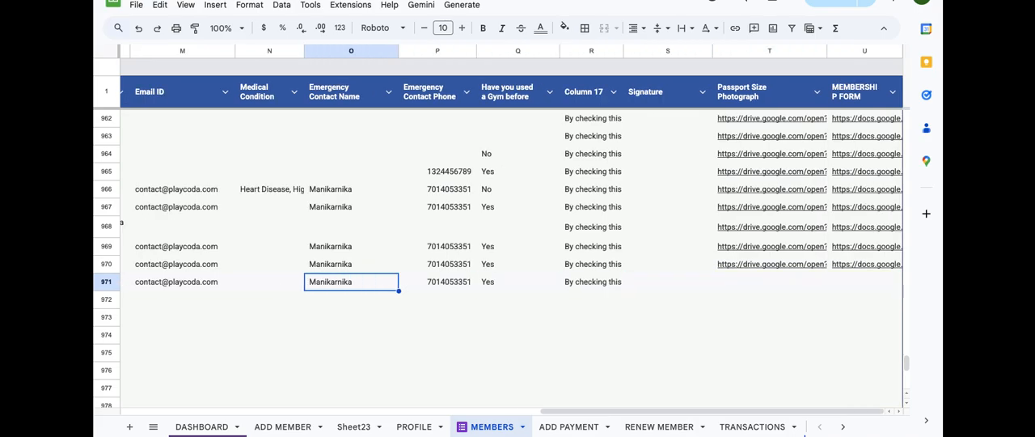
key(Right)
key(Right)
key(Right)
key(Right)
key(Right)
key(Right)
key(Right)
key(Right)
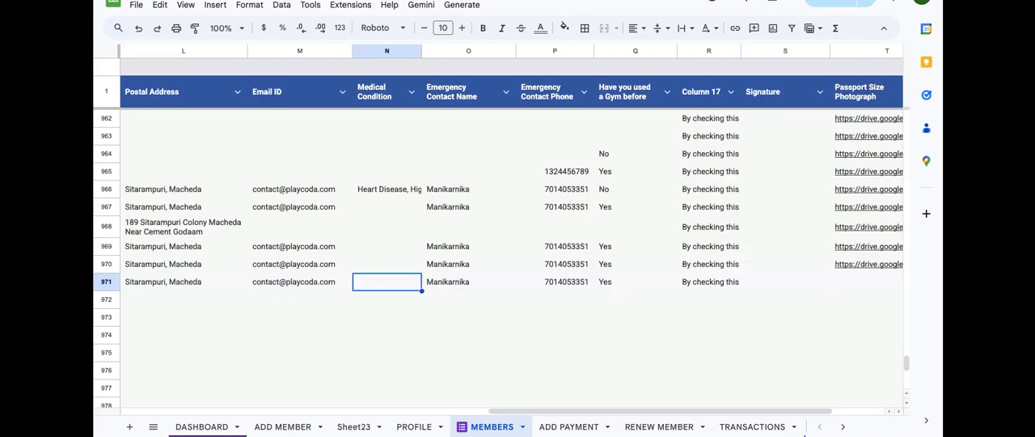
key(Right)
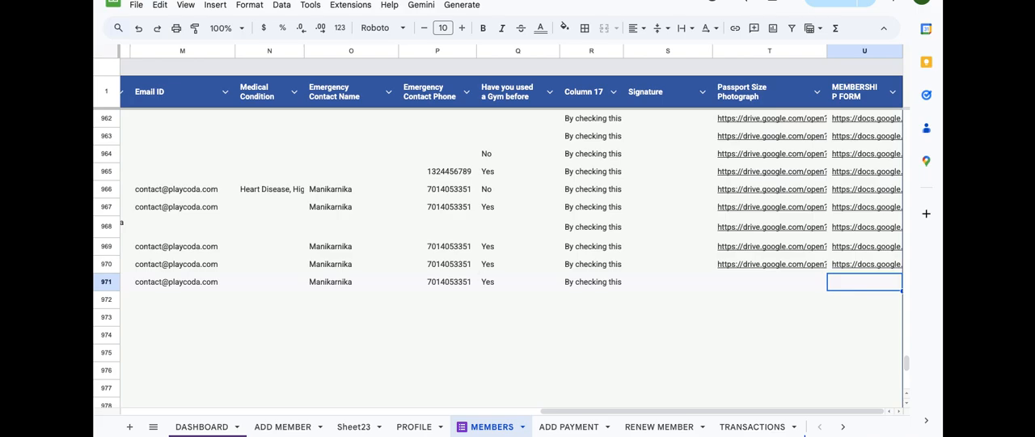
Step: Switch to the form editor's settings and inspect the options for sending responders a copy of their response, without changing the setting
click(663, 0)
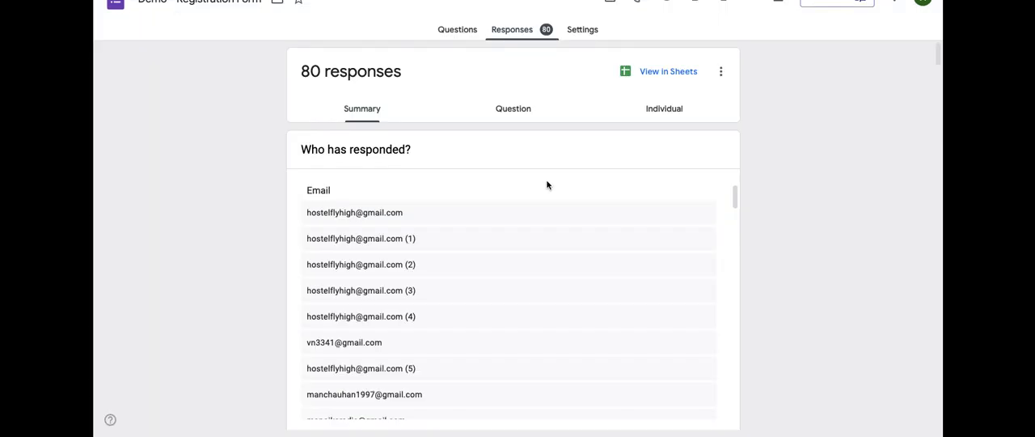
click(582, 31)
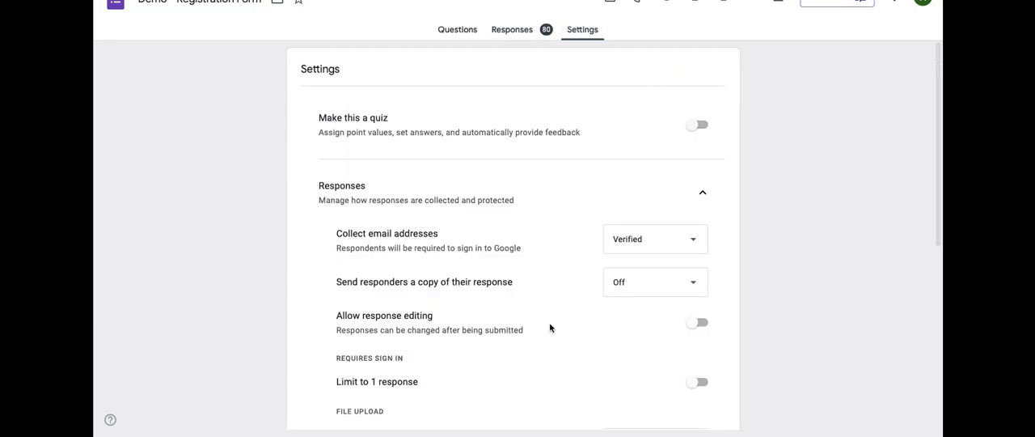
scroll(550, 327, down, 1)
scroll(494, 289, down, 1)
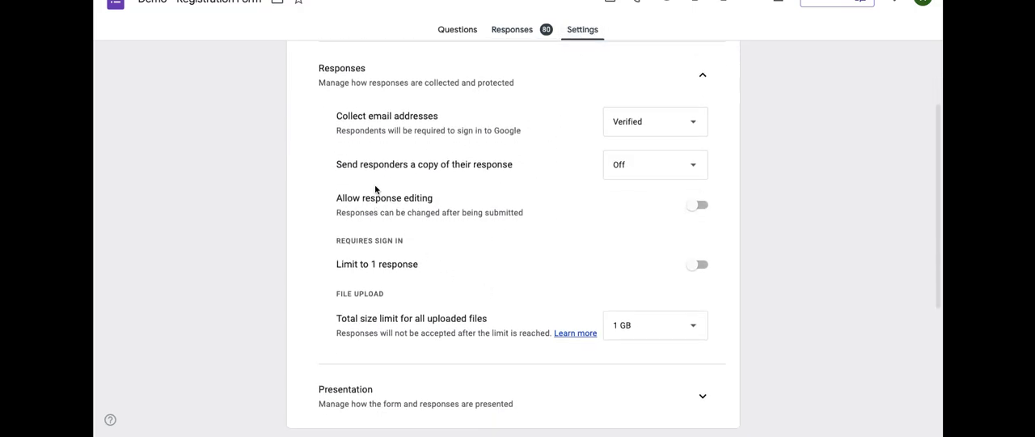
drag(359, 164, 499, 166)
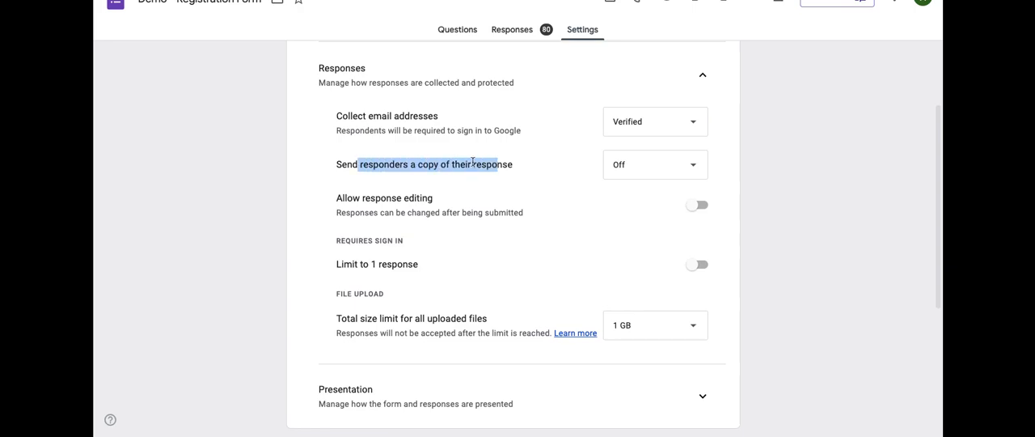
click(339, 163)
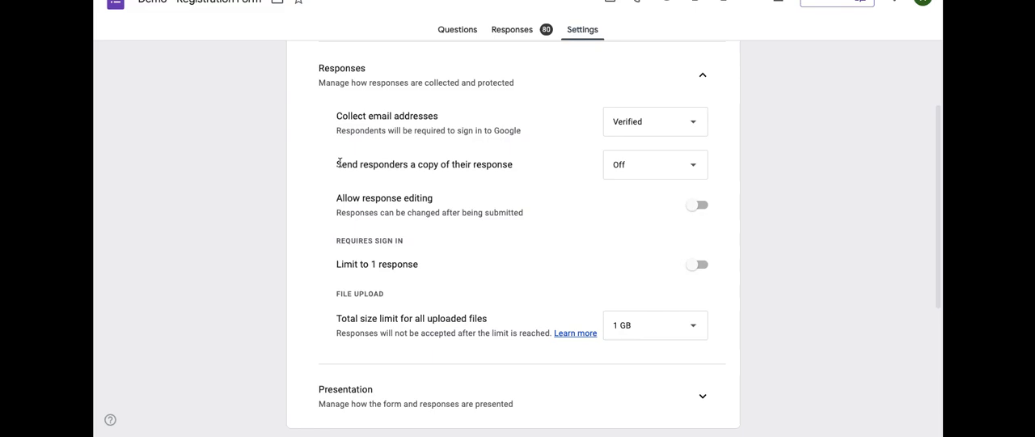
drag(337, 165, 522, 167)
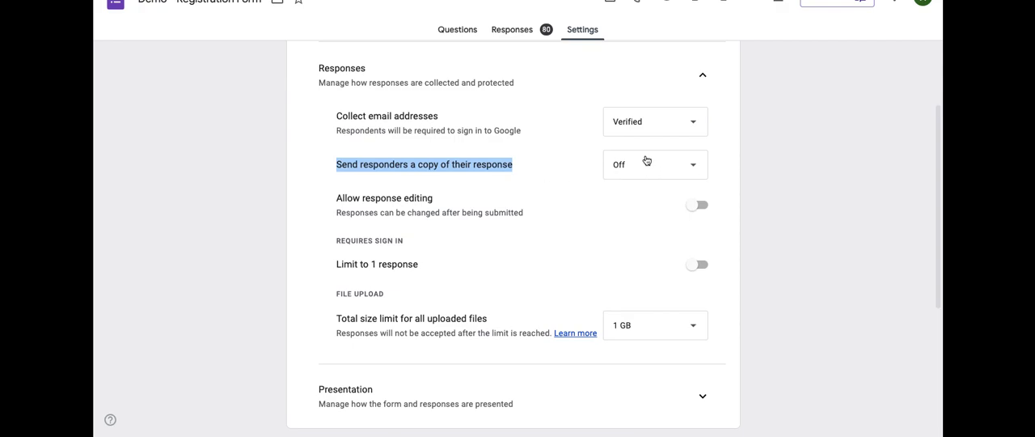
click(685, 165)
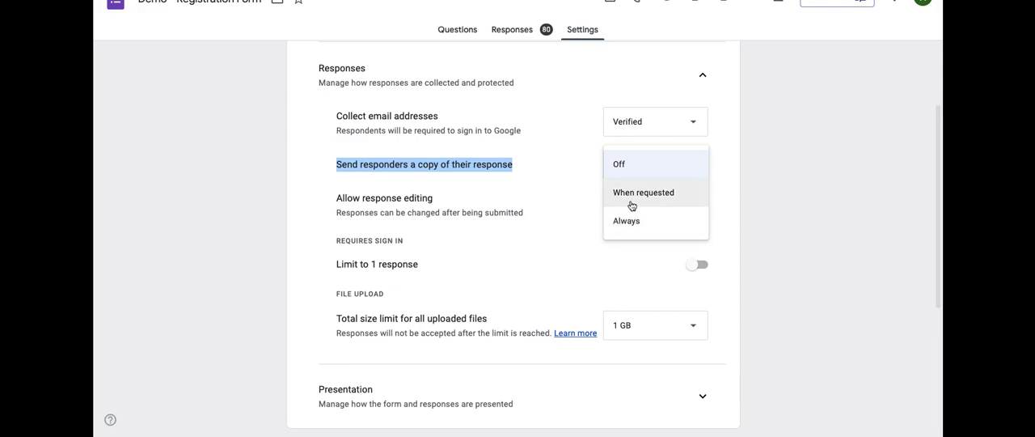
click(540, 163)
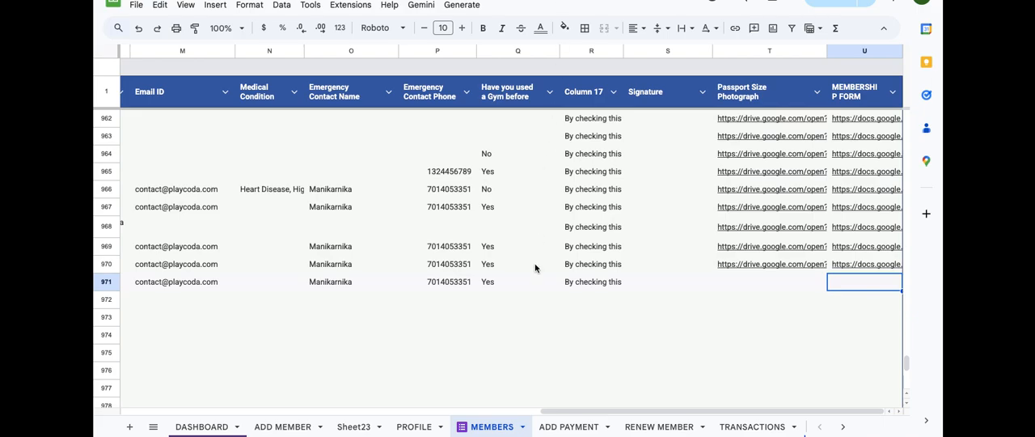
Step: Switch back to the gym spreadsheet's MEMBERS sheet and open the attached Apps Script project
scroll(535, 268, up, 2)
scroll(535, 268, left, 1)
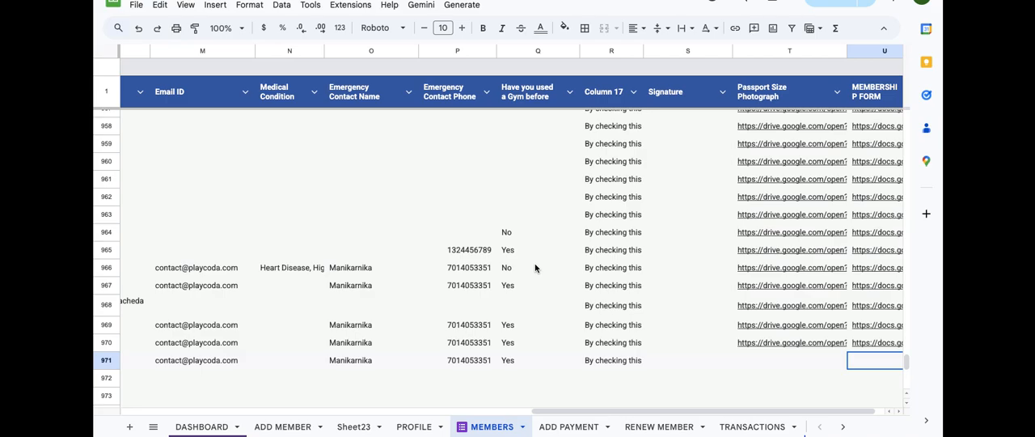
scroll(534, 268, up, 2)
scroll(534, 268, left, 1)
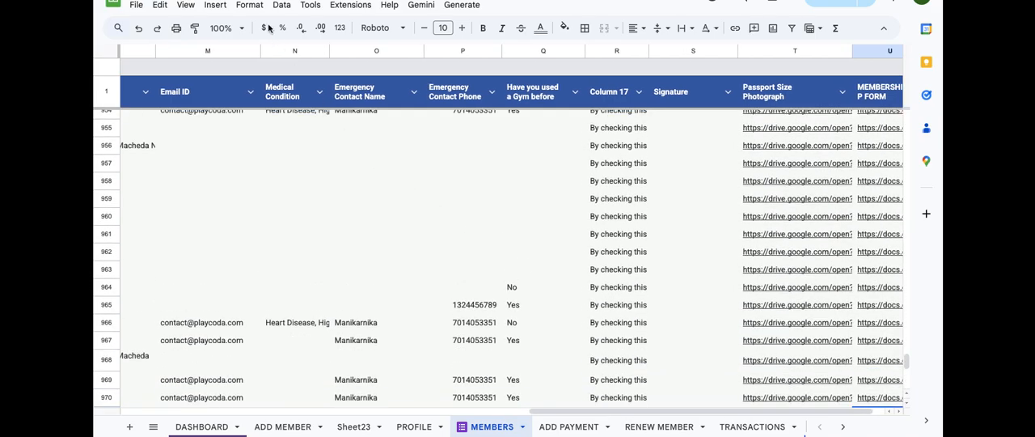
click(344, 8)
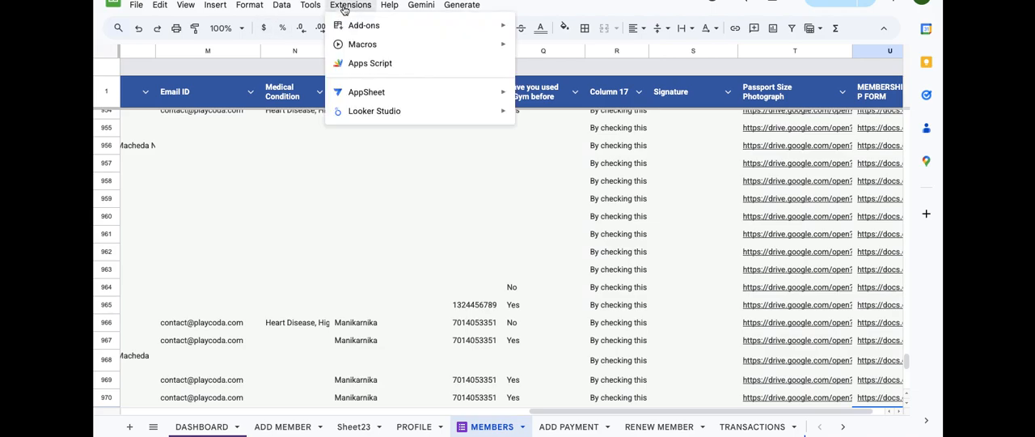
click(368, 64)
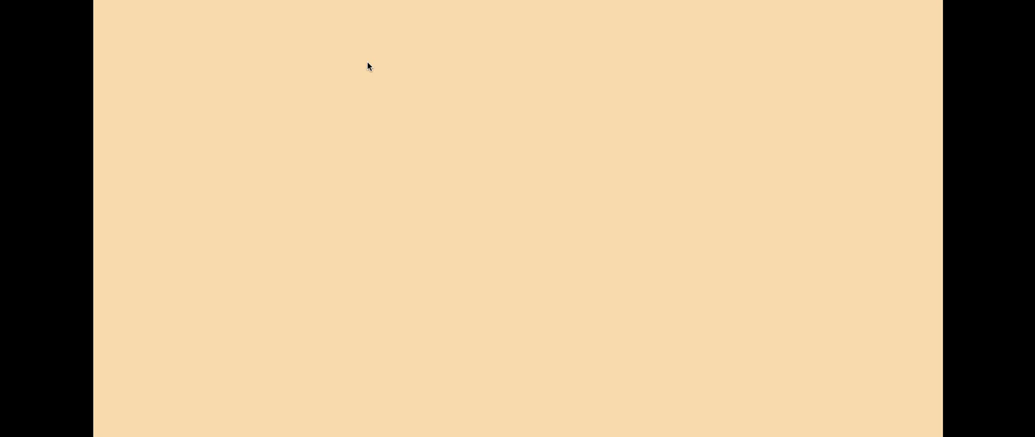